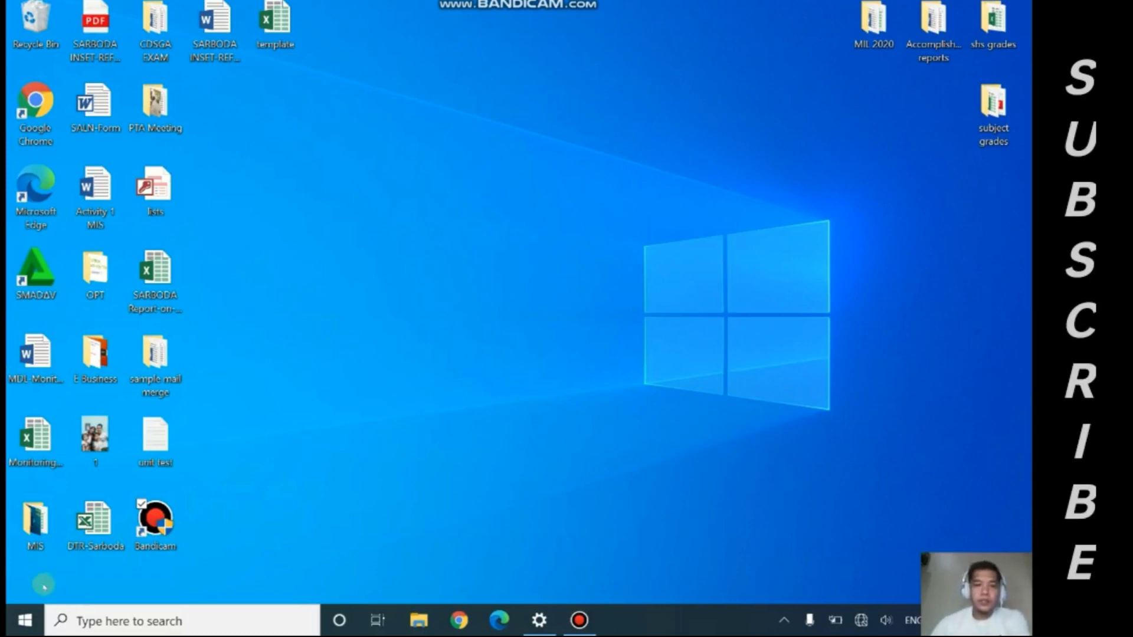
Launch Word from the Start menu and preview the Employee of the month certificate template
click(28, 620)
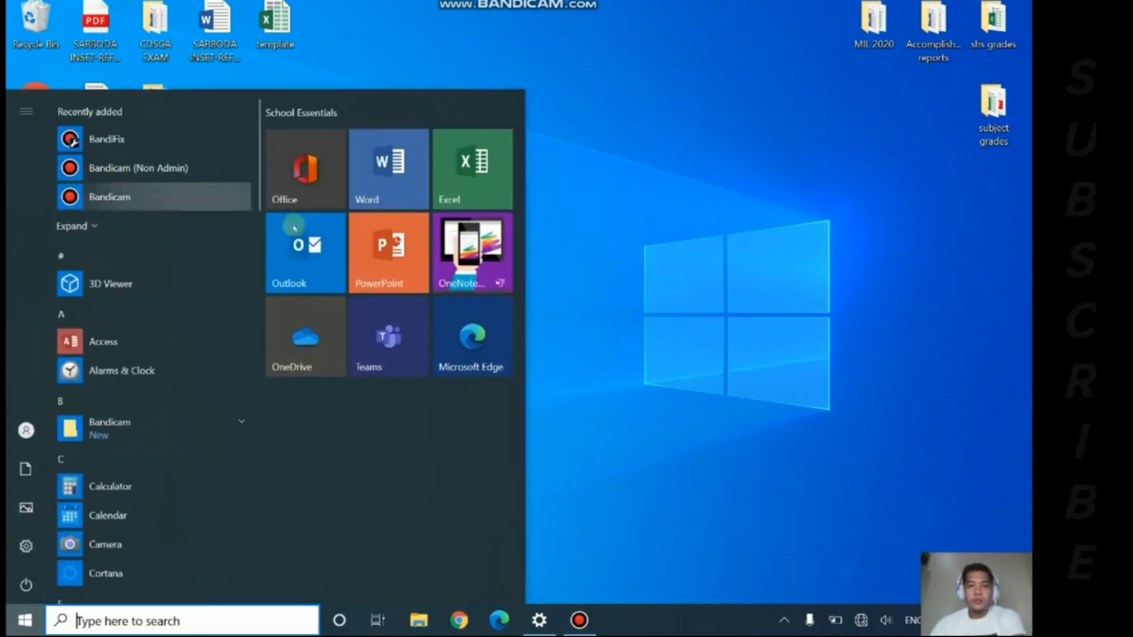
click(403, 171)
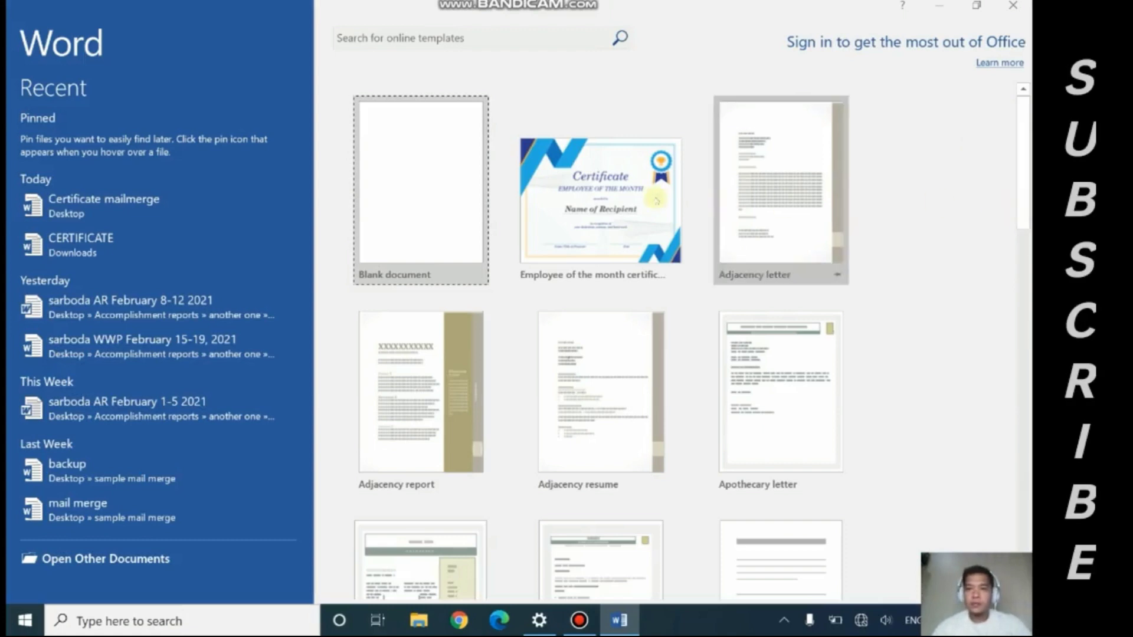
click(617, 213)
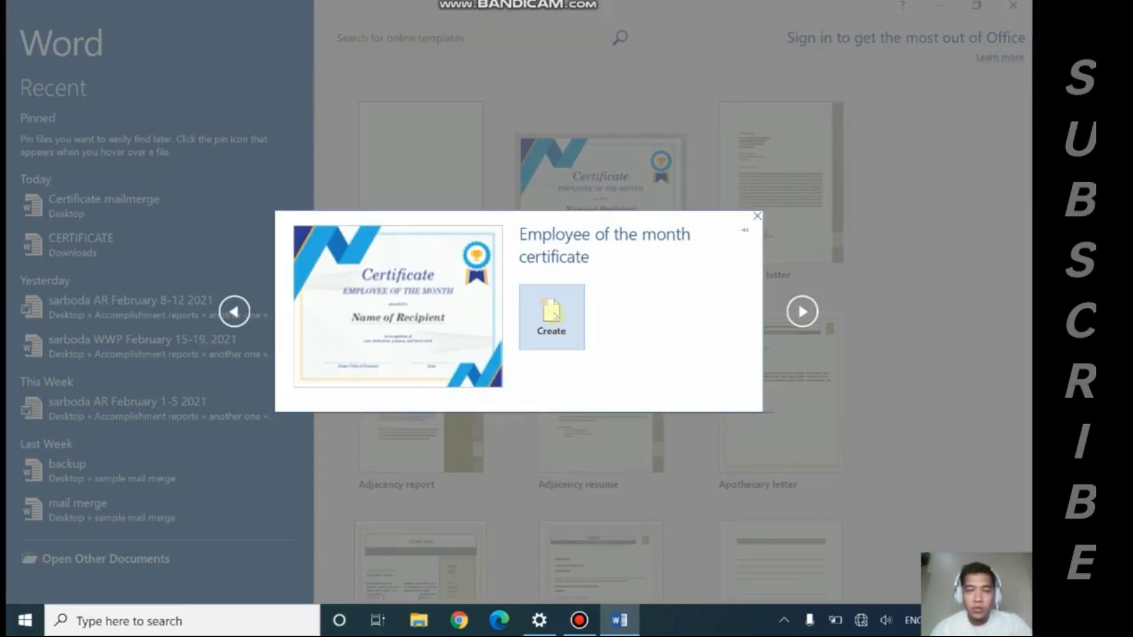
Create a document from the certificate template and select its EMPLOYEE OF THE MONTH line
click(552, 314)
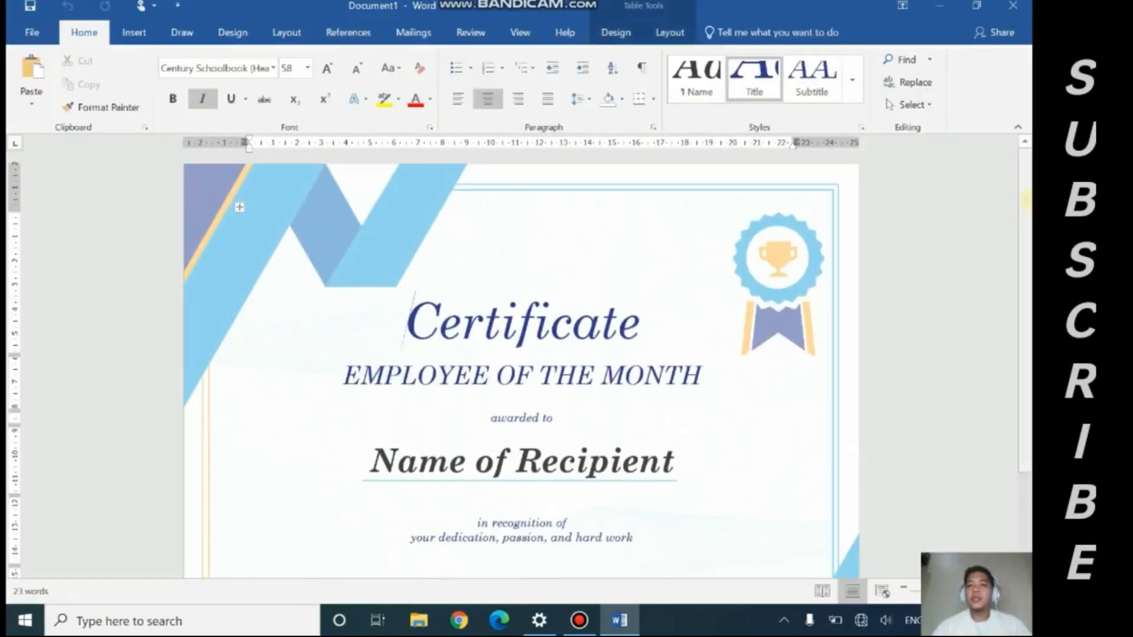
scroll(1024, 264, down, 3)
scroll(1014, 253, up, 2)
scroll(1006, 242, up, 2)
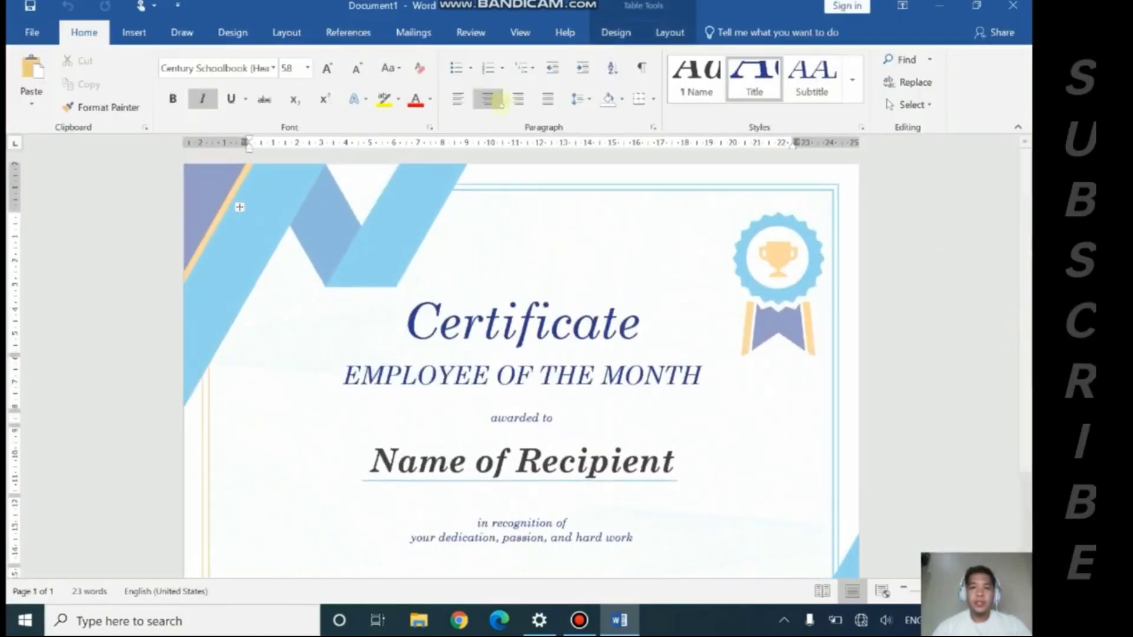
scroll(1025, 193, down, 3)
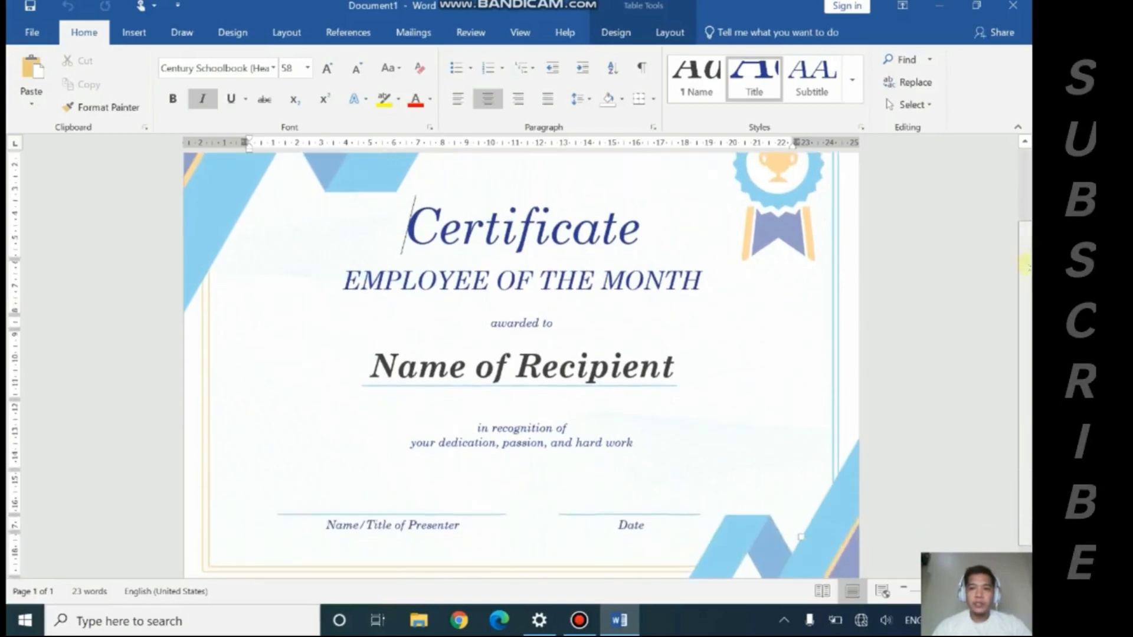
scroll(1025, 193, up, 3)
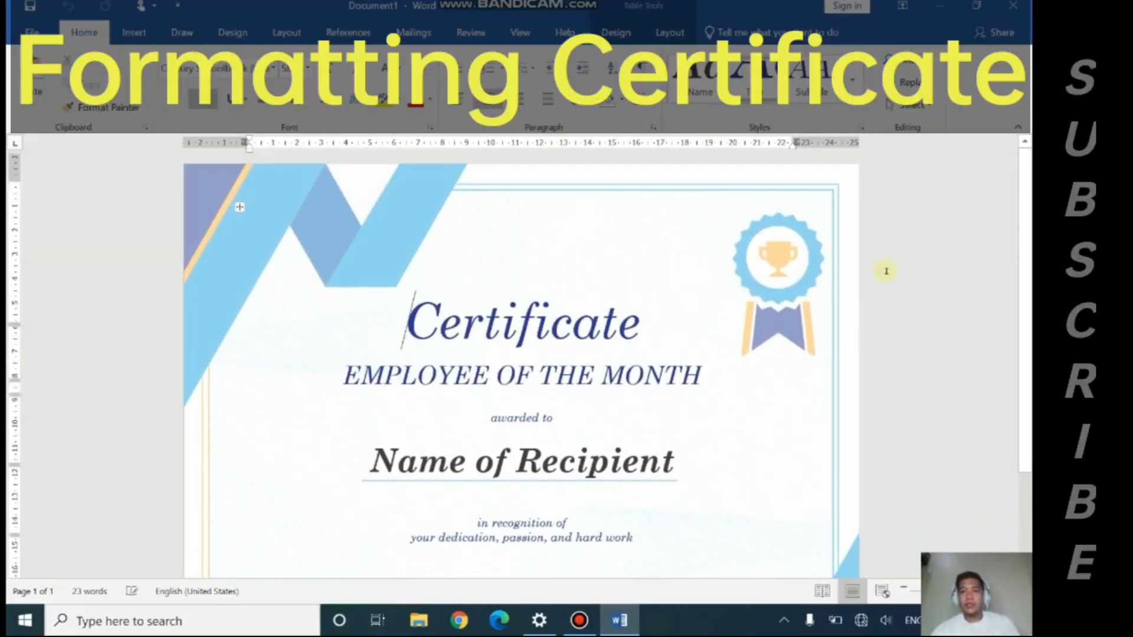
scroll(885, 263, down, 2)
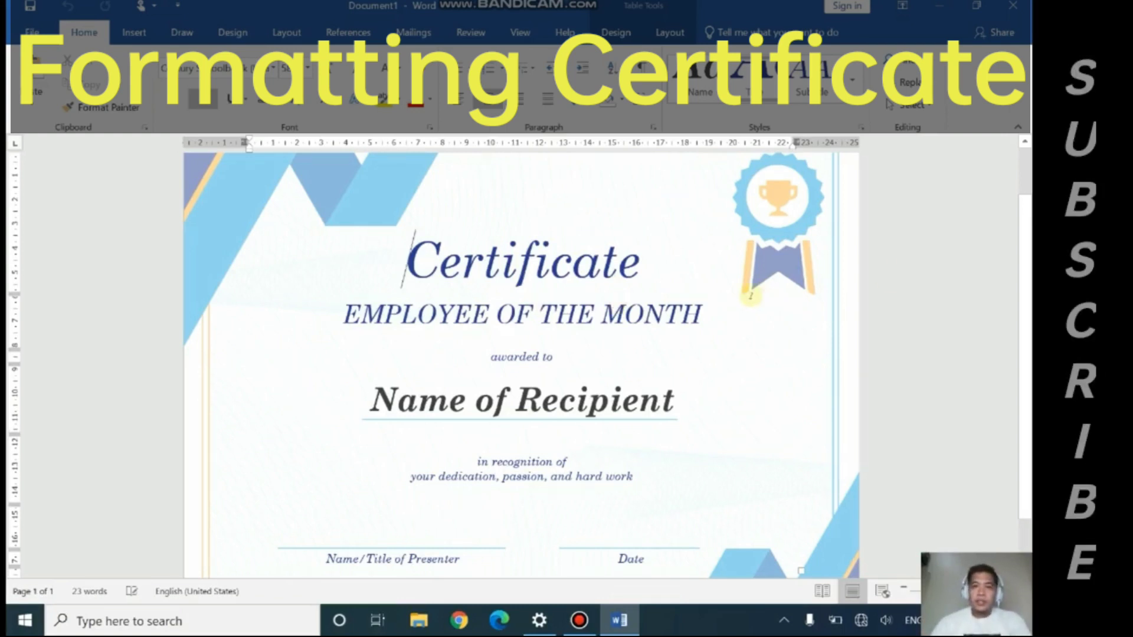
drag(702, 313, 585, 315)
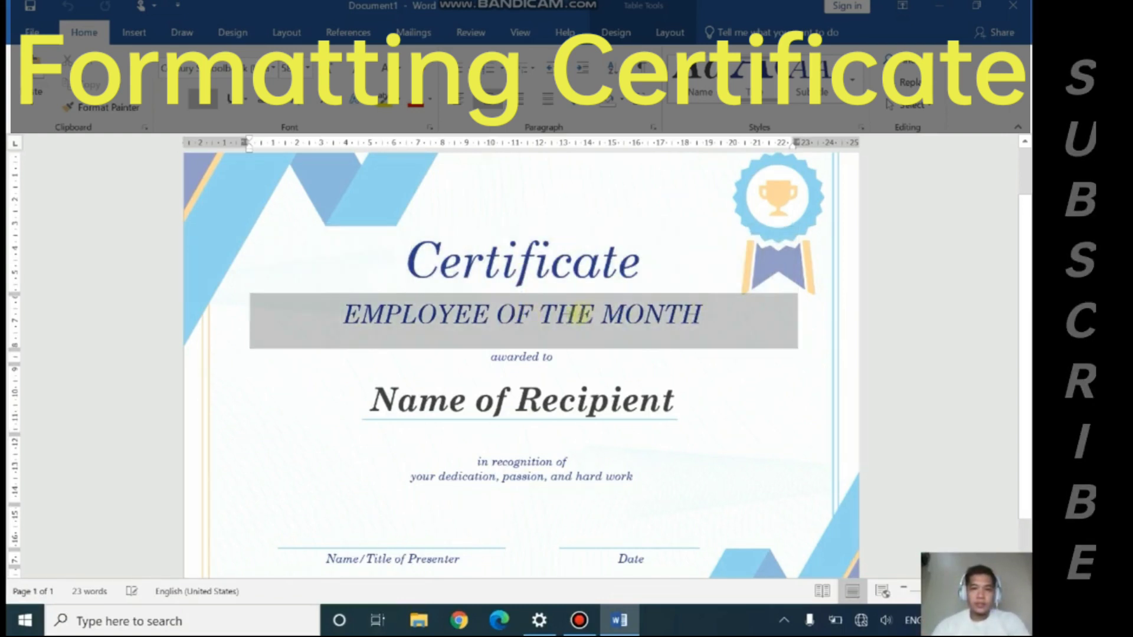
Delete the EMPLOYEE OF THE MONTH line and retitle the certificate 'Certificate of Appreciation'
key(Delete)
double_click(653, 263)
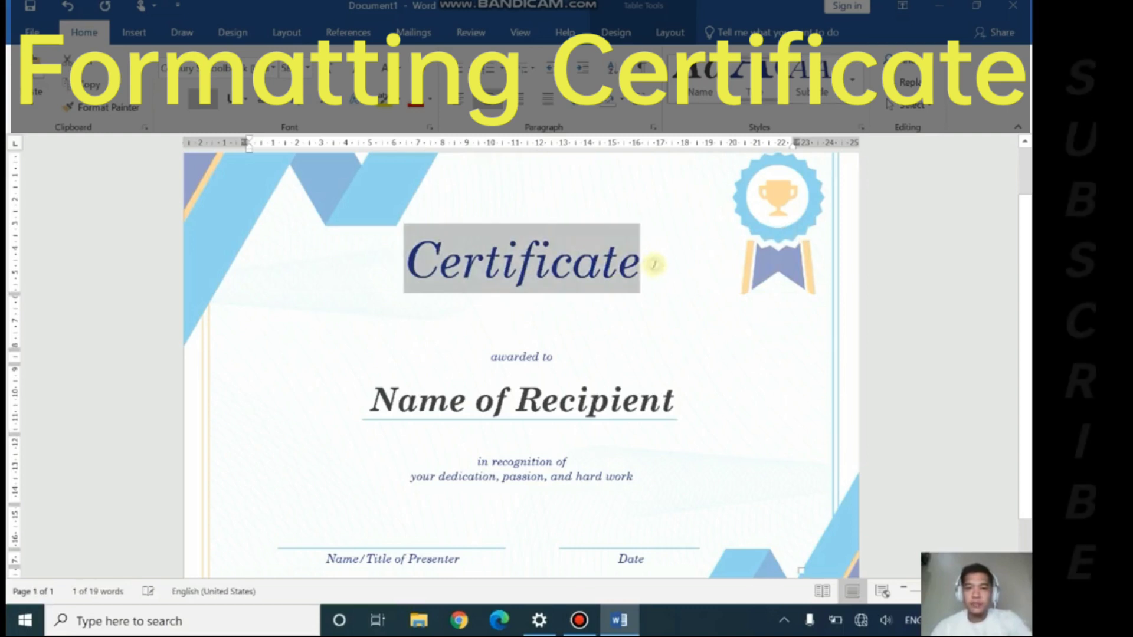
click(640, 271)
text(of)
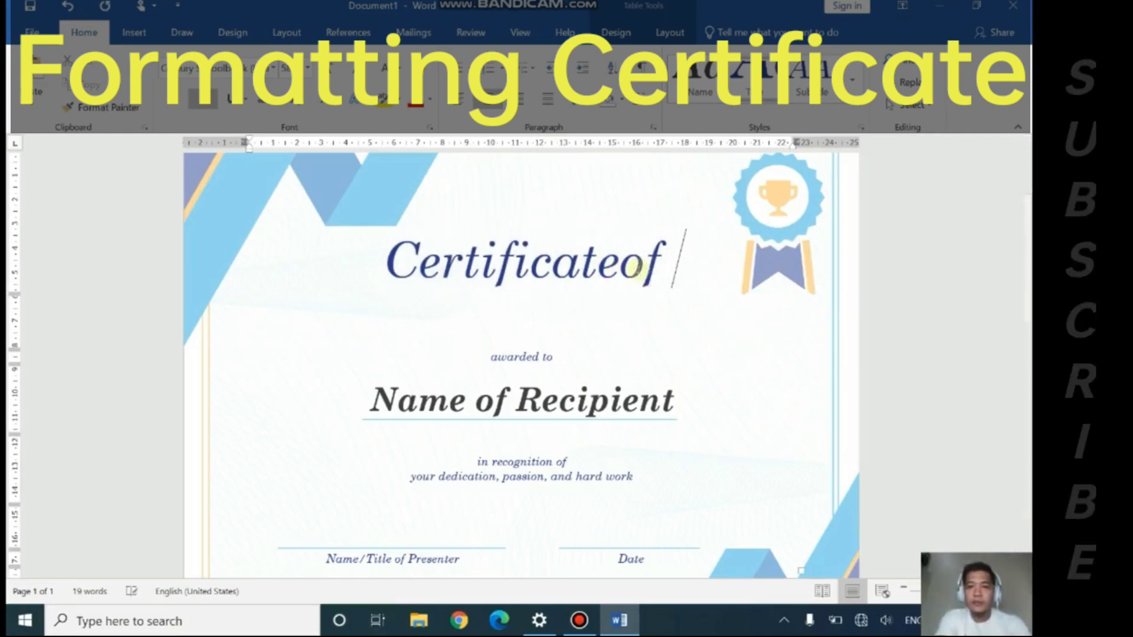
key(ctrl+z)
double_click(642, 270)
key(BackSpace)
text(Certif)
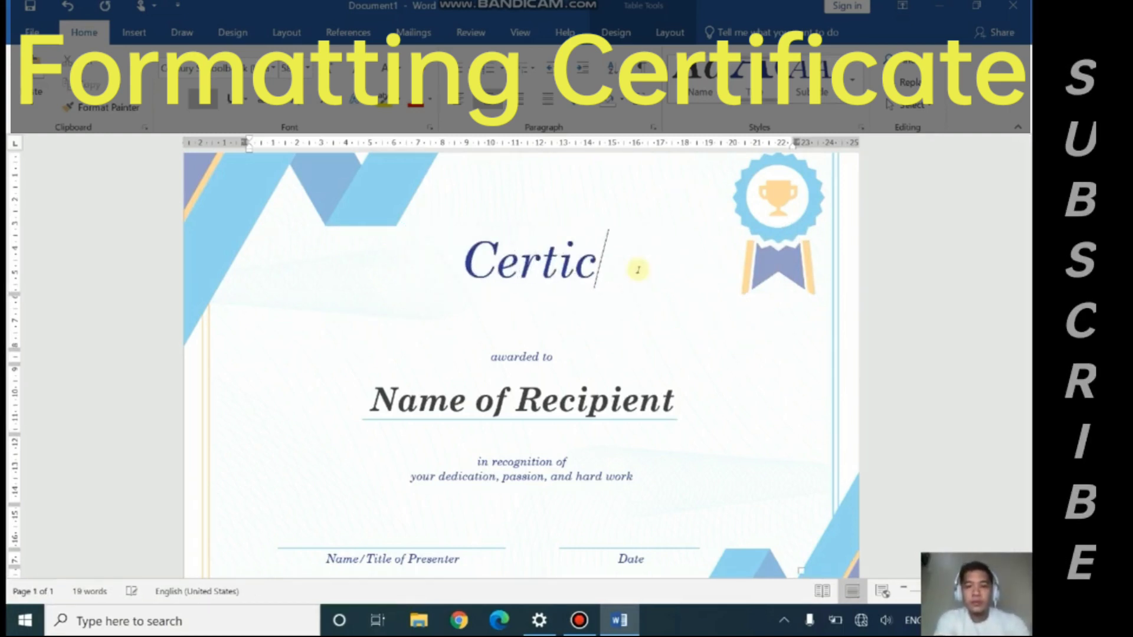
text(icate of)
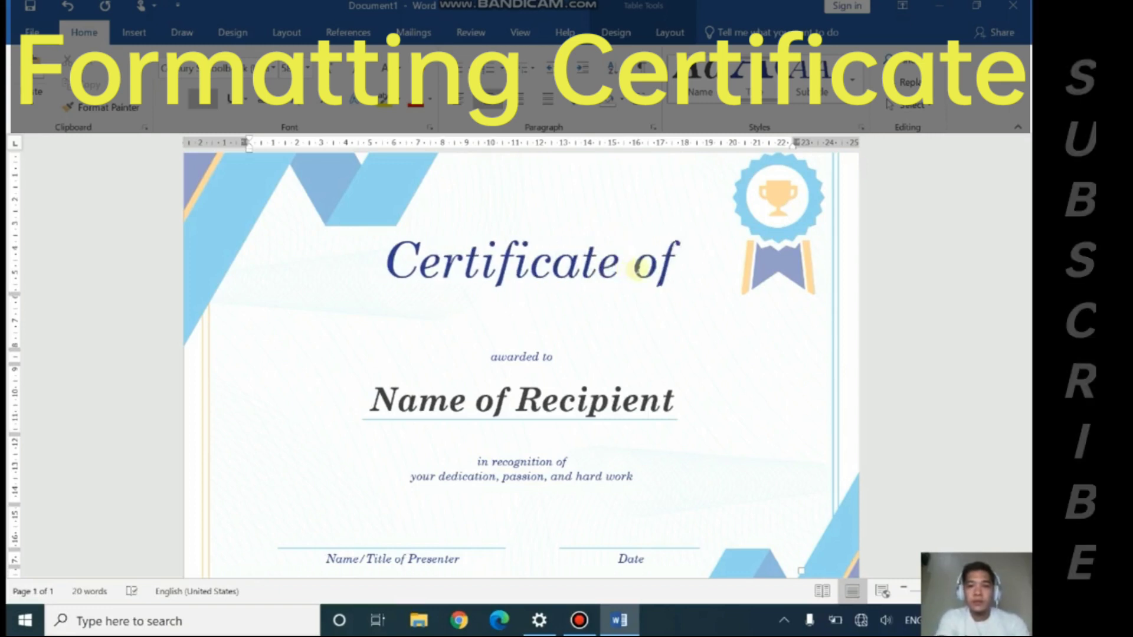
text( Appreciatio)
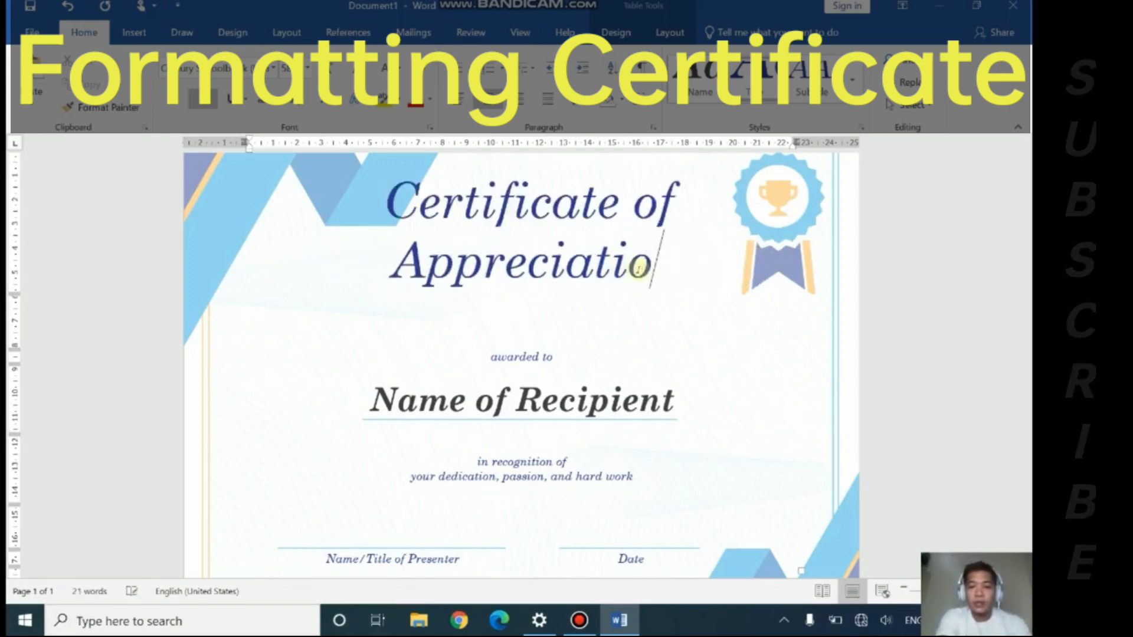
text(n)
Format the title as 48 pt, black and bold, fitting it on one line
drag(673, 260, 383, 194)
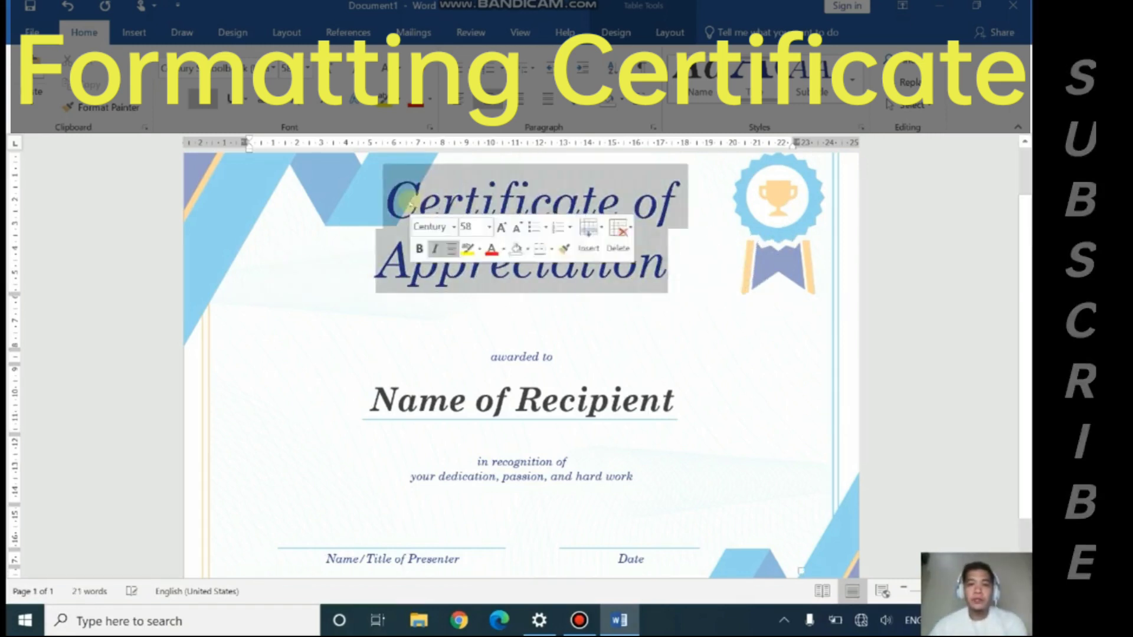
click(348, 70)
click(348, 70)
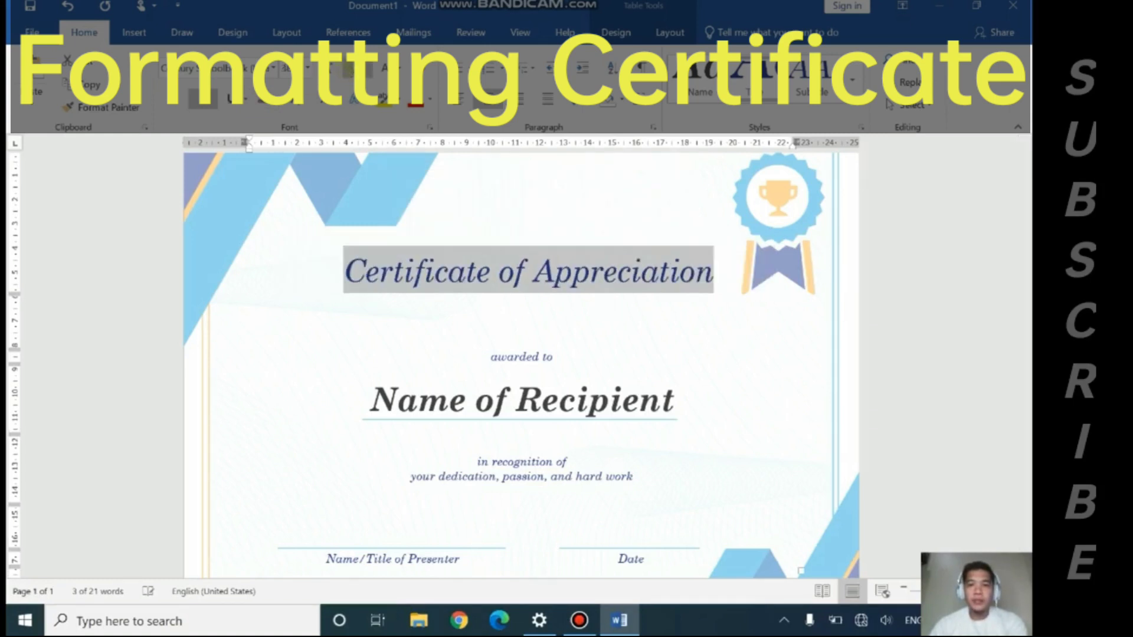
click(307, 69)
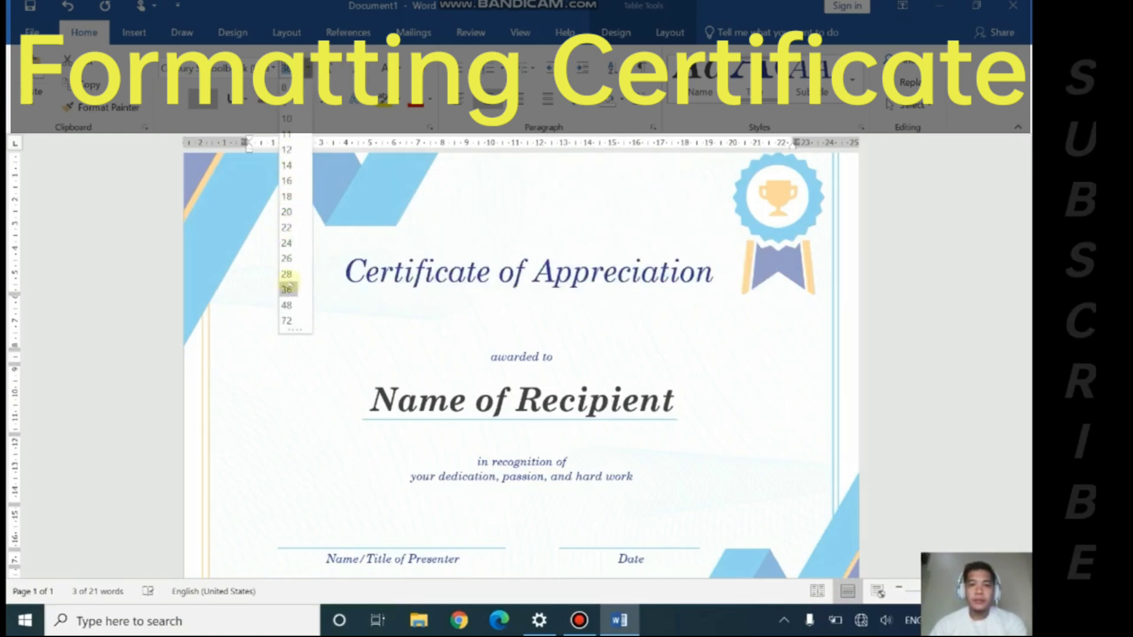
click(287, 306)
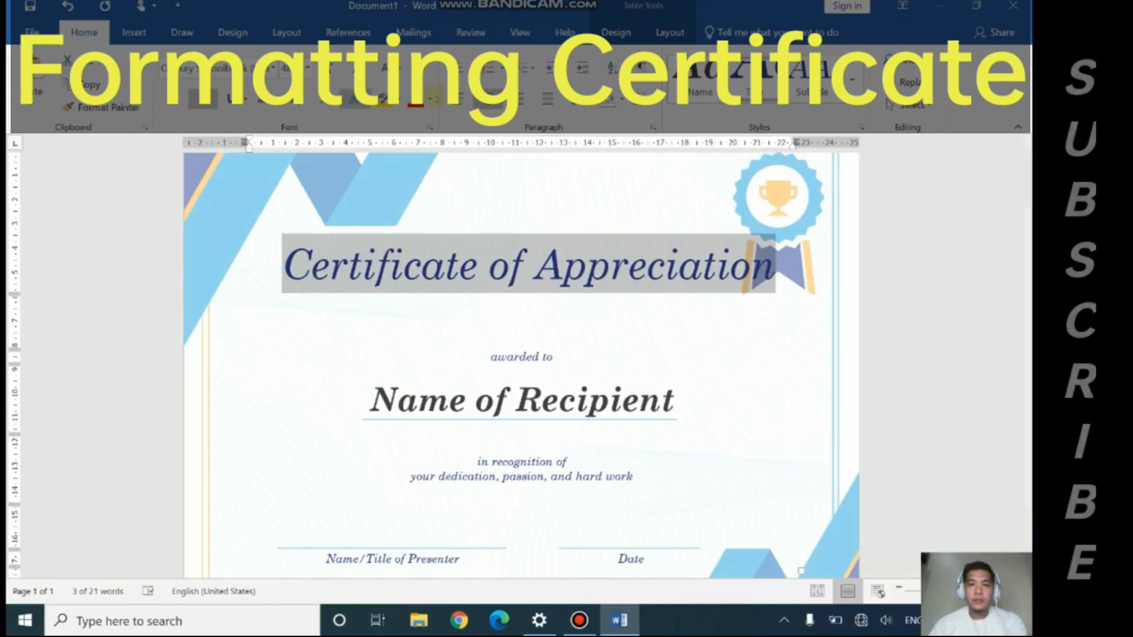
click(429, 100)
click(425, 155)
key(ctrl+b)
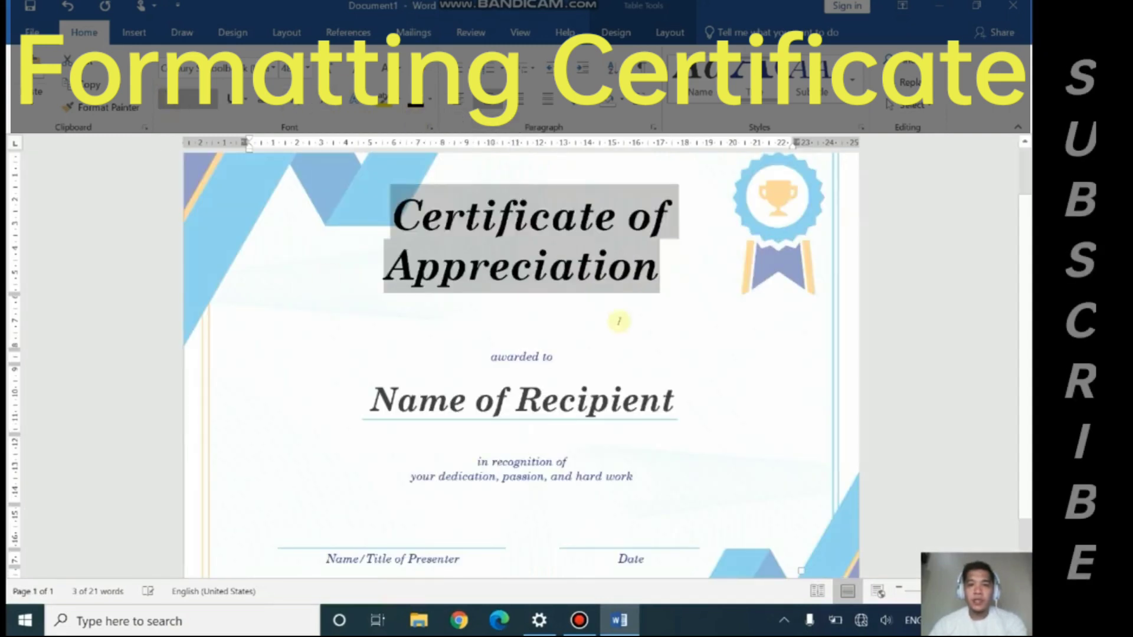
key(ctrl+shift+comma)
triple_click(743, 356)
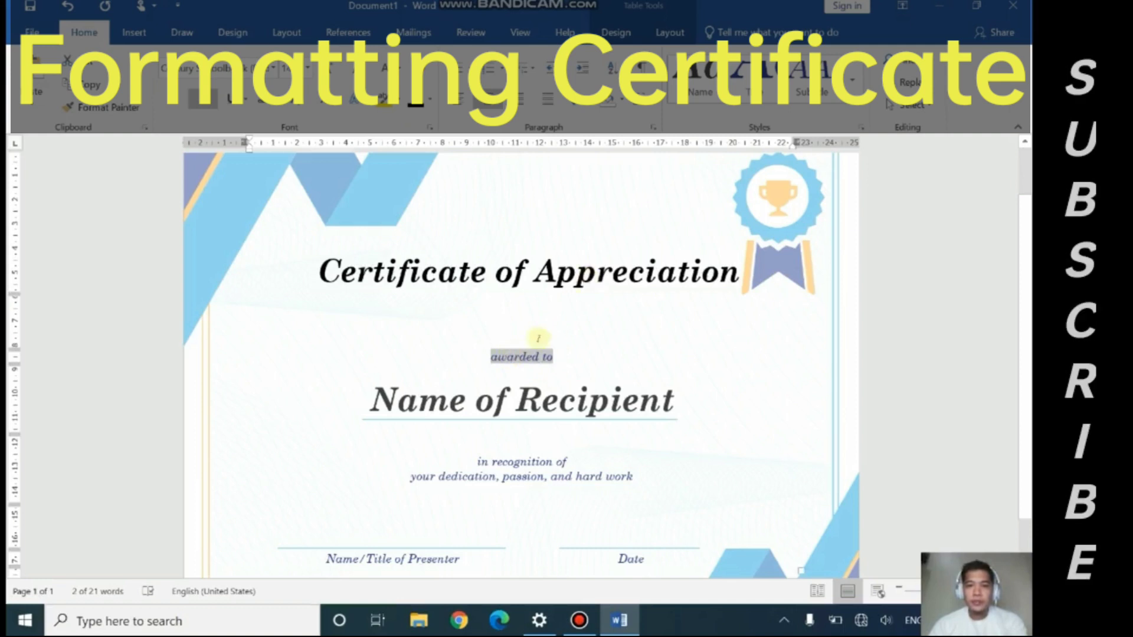
Delete the original 'awarded to' text and add a simple text box with new 'awarded to' text
click(592, 352)
triple_click(557, 356)
key(Delete)
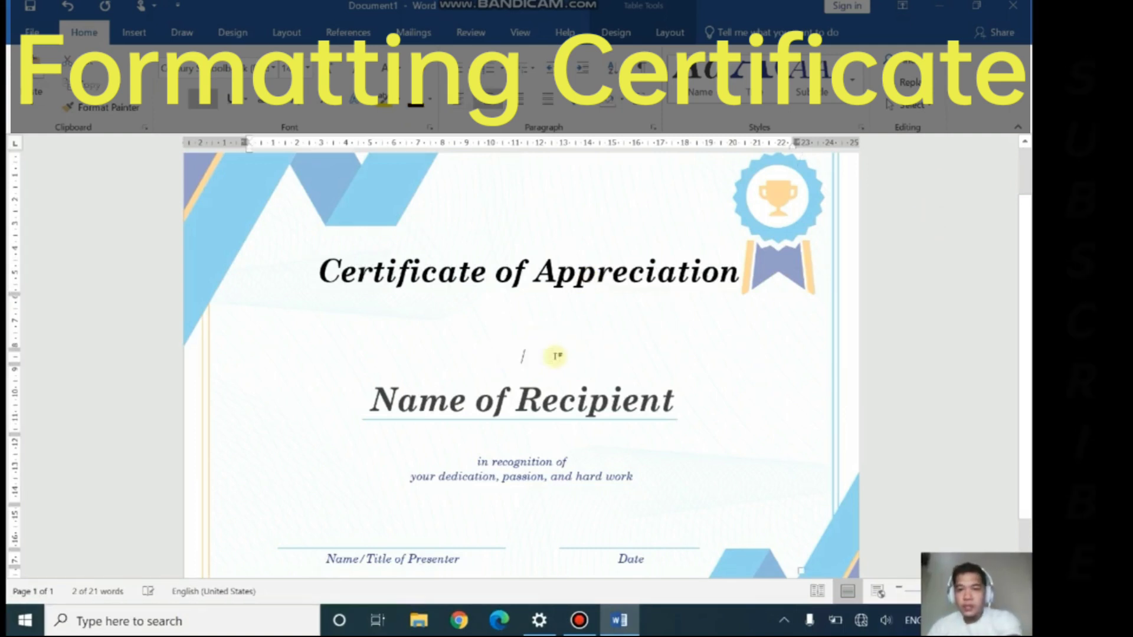
key(alt)
key(n)
key(x)
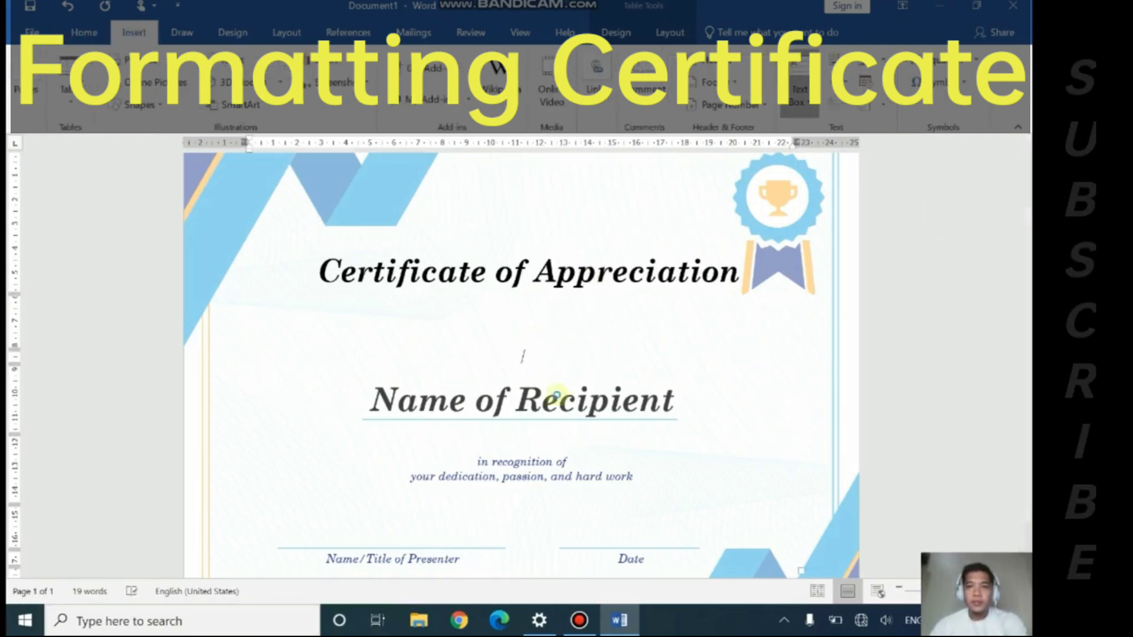
click(687, 218)
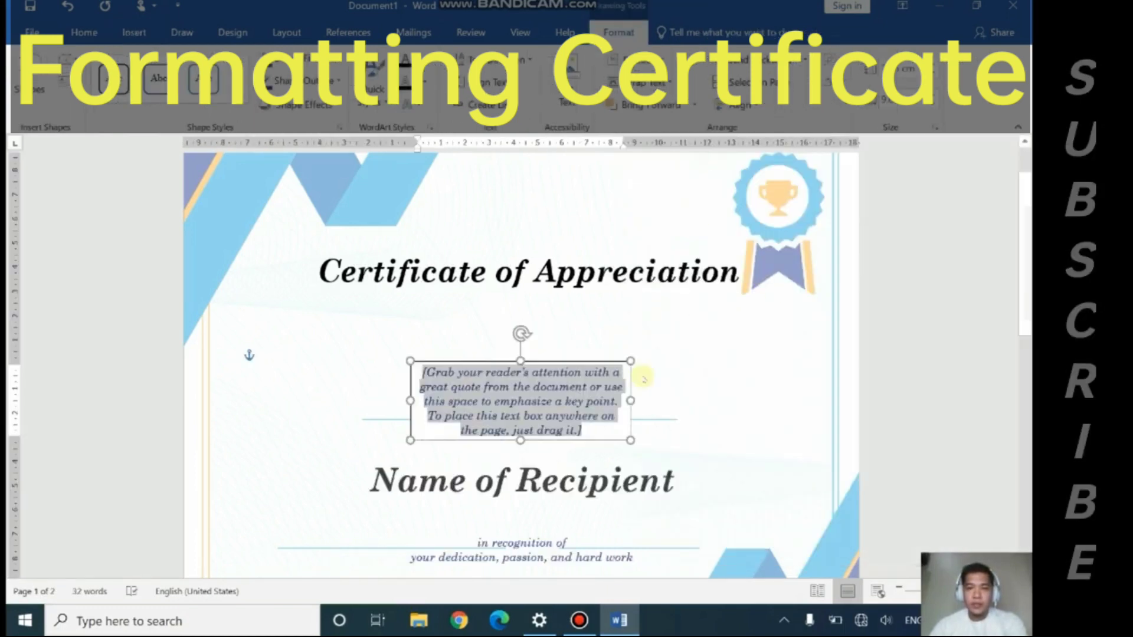
text(awarde)
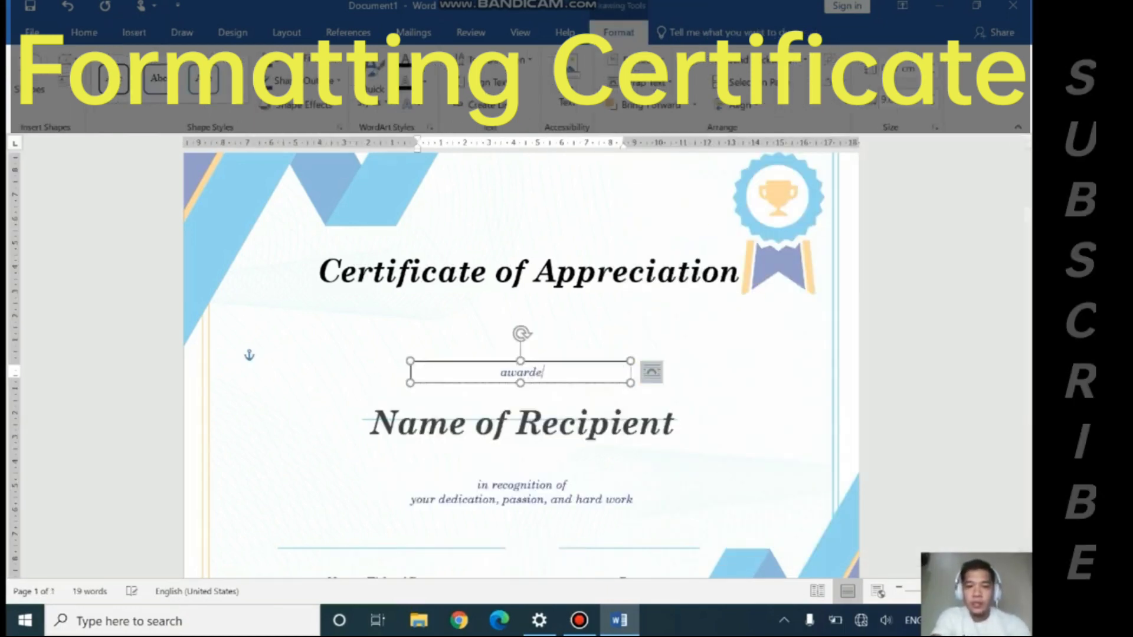
text(d to)
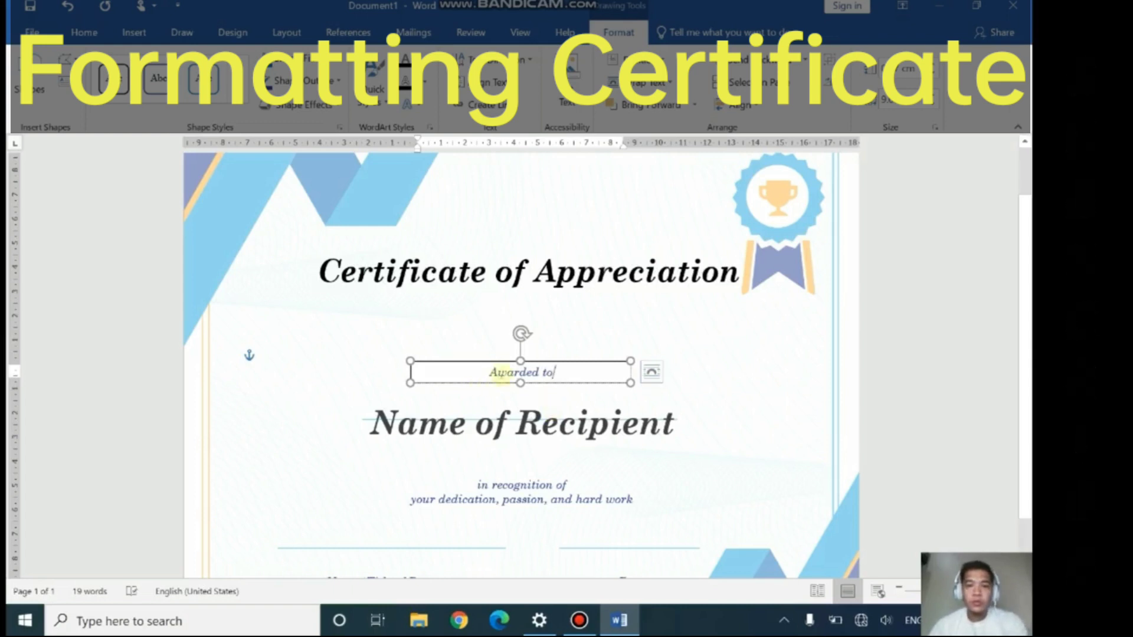
text(a)
Remove the text box outline, move it just under the title, and enlarge its text
click(488, 361)
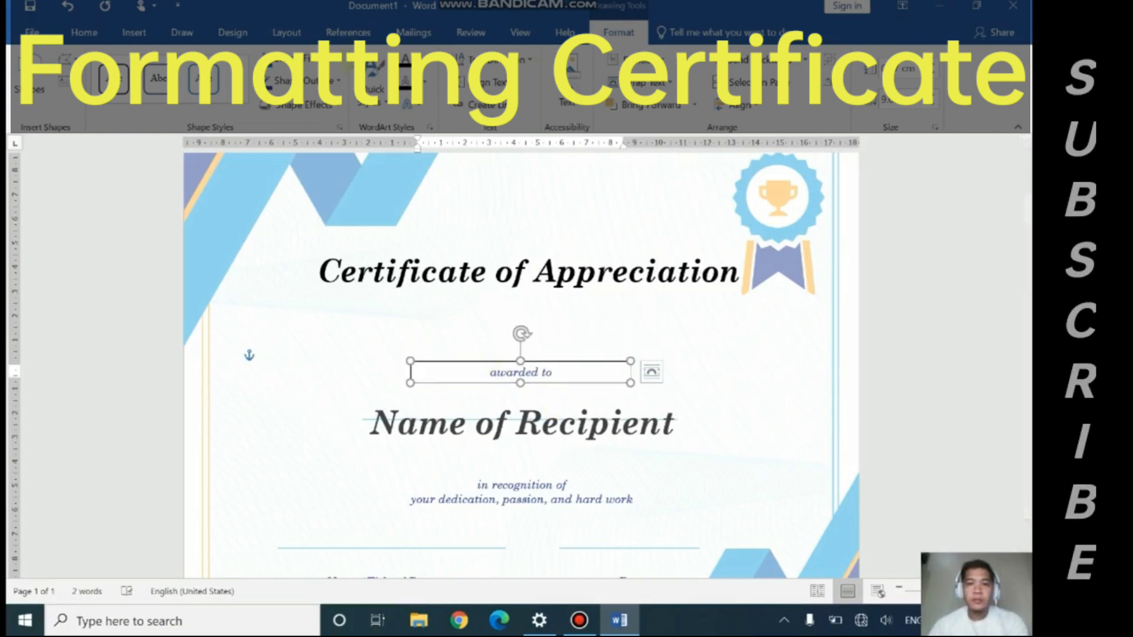
click(313, 81)
click(319, 221)
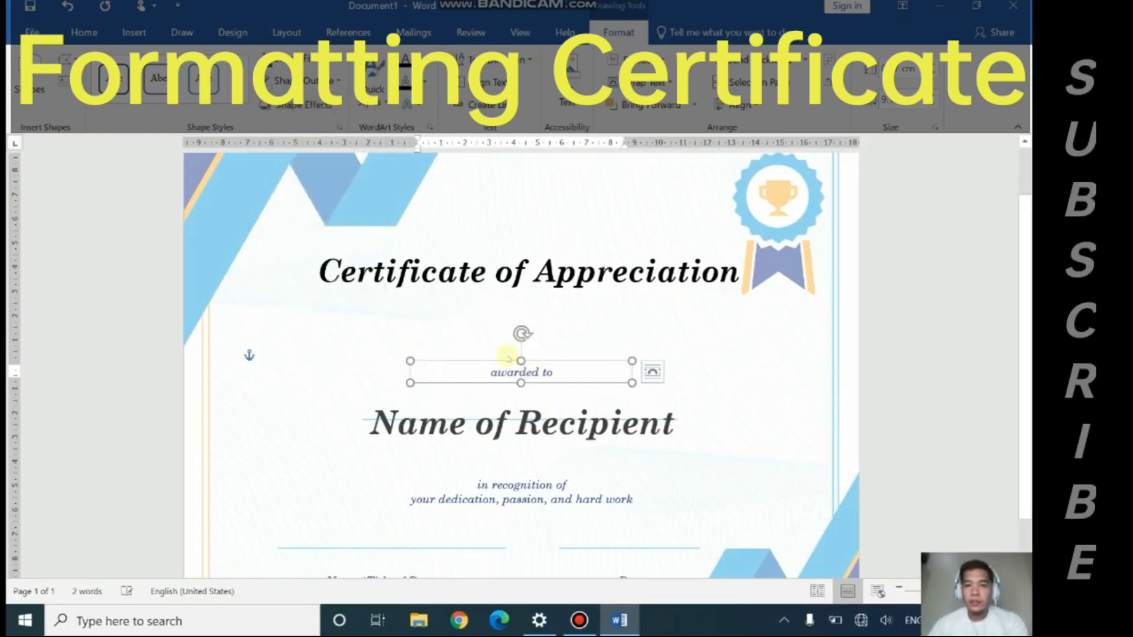
drag(514, 354, 528, 301)
click(760, 373)
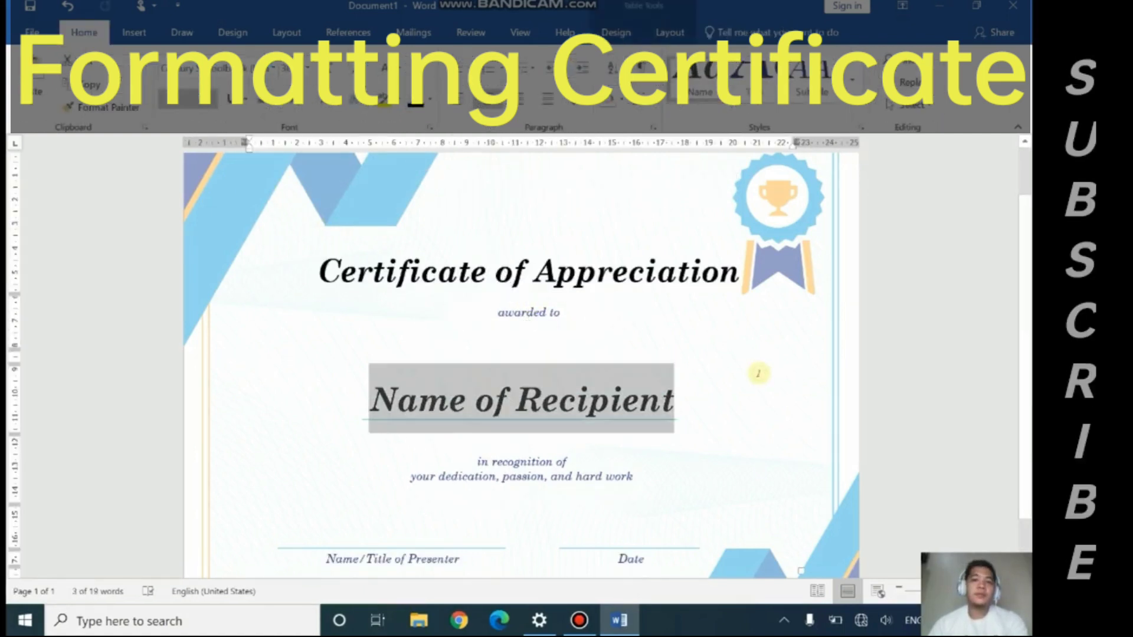
click(555, 313)
drag(570, 313, 495, 313)
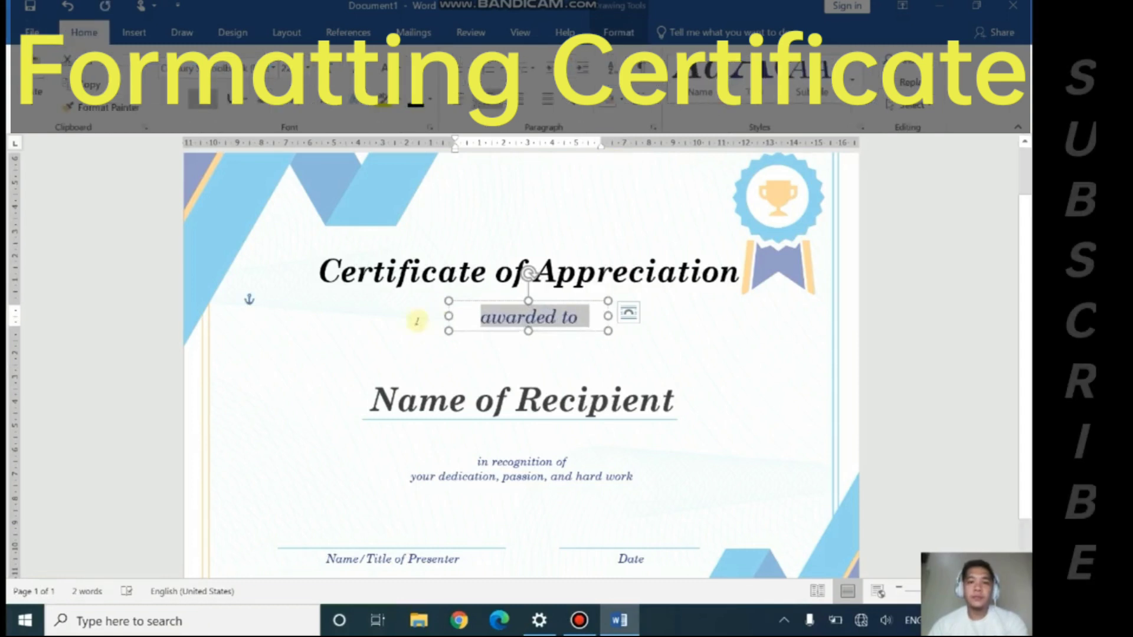
key(ctrl+z)
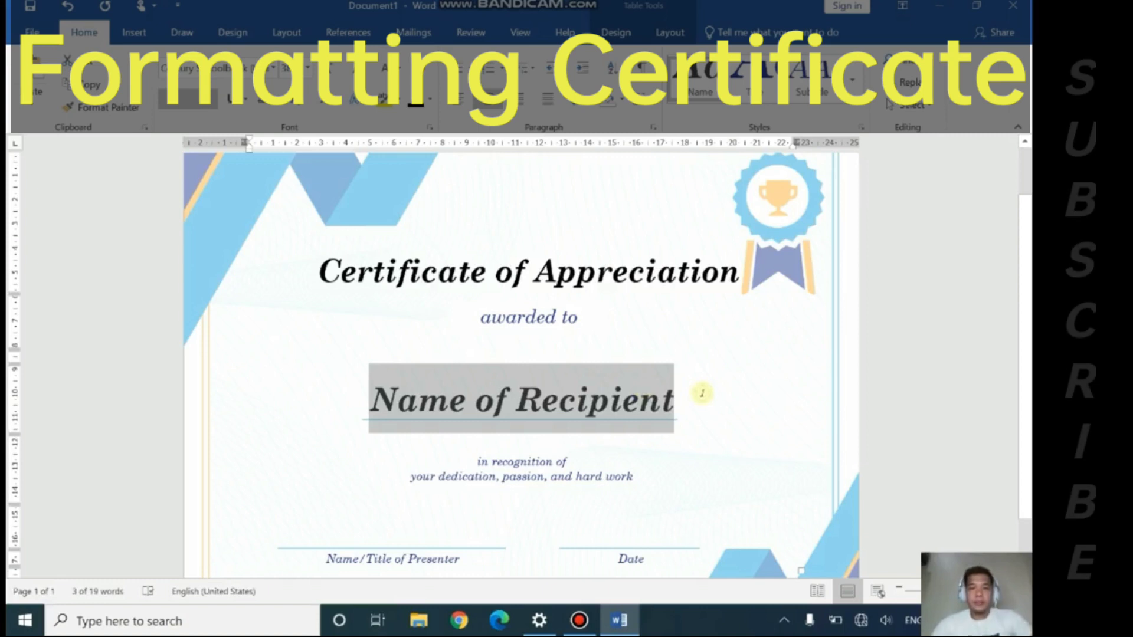
Clear the recipient name placeholder, relabel the presenter caption 'Employer', and minimize Word
click(667, 475)
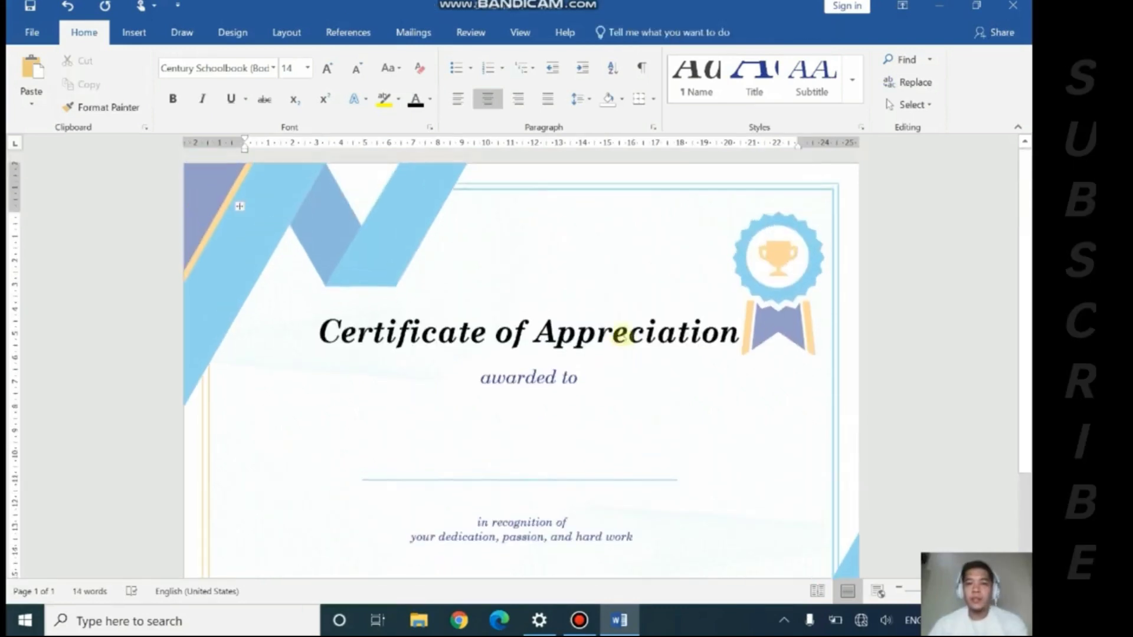
scroll(622, 335, down, 2)
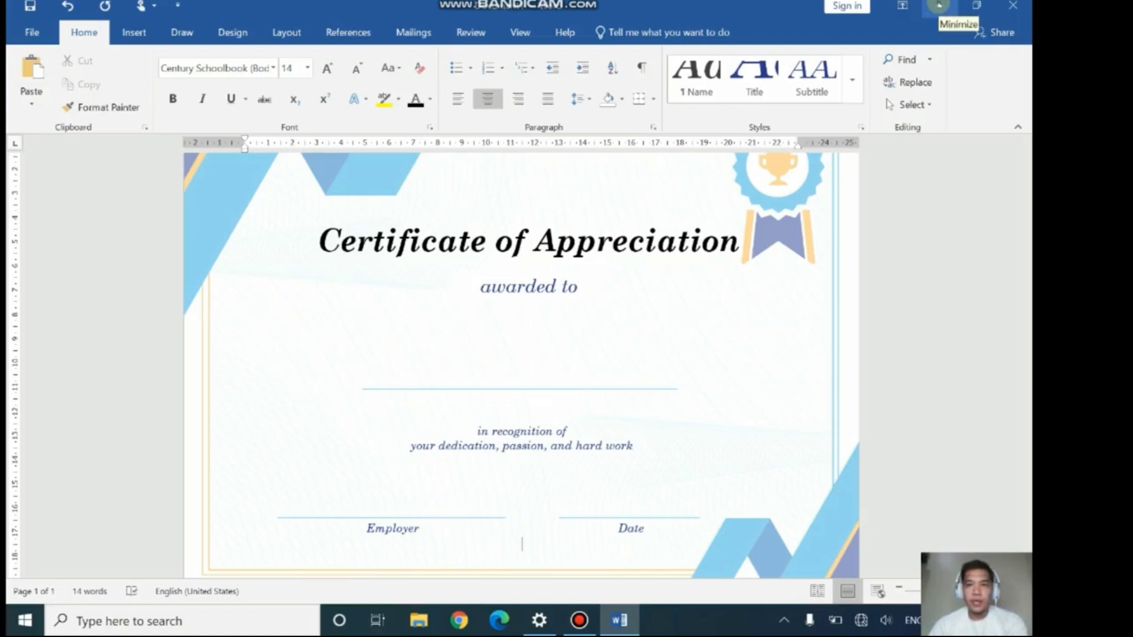
click(938, 6)
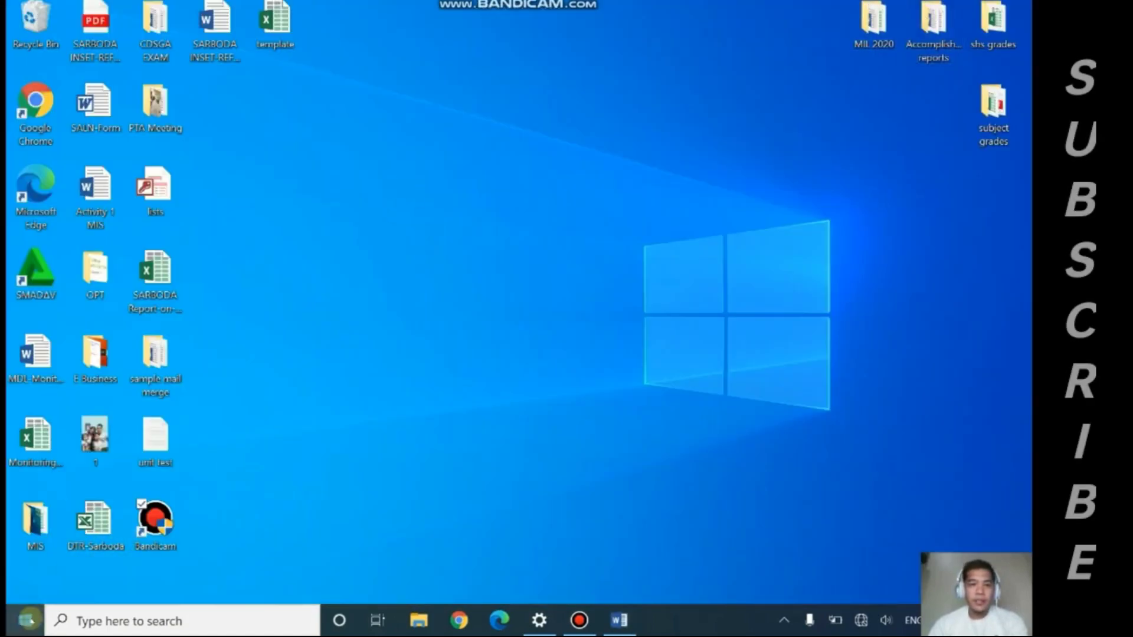
Launch Excel from the Start menu and create a blank workbook
click(26, 620)
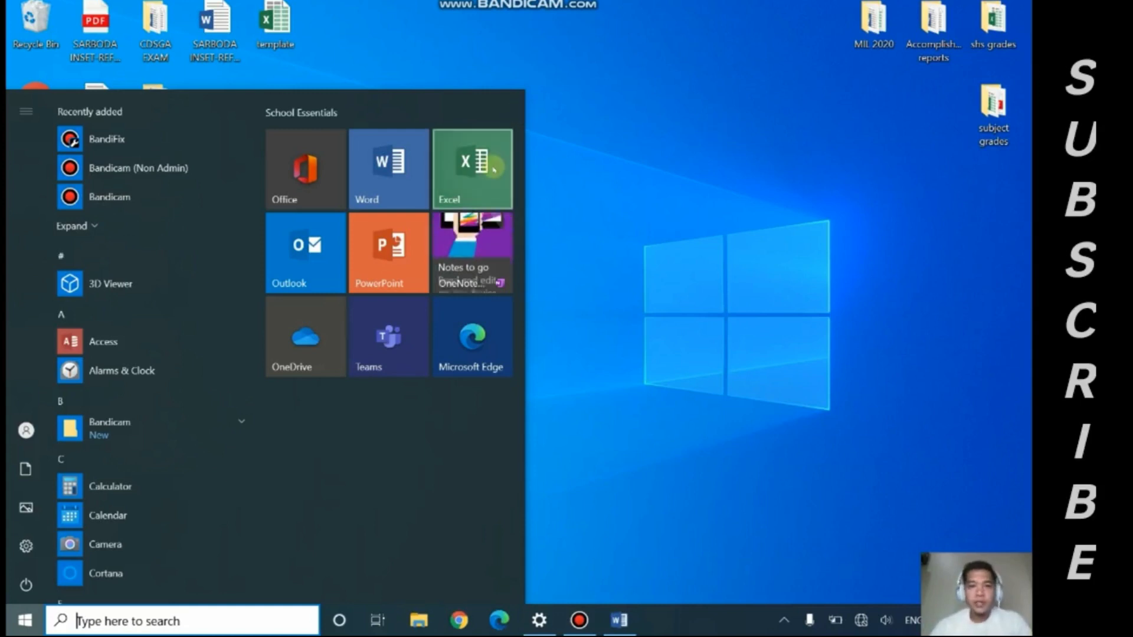
click(463, 188)
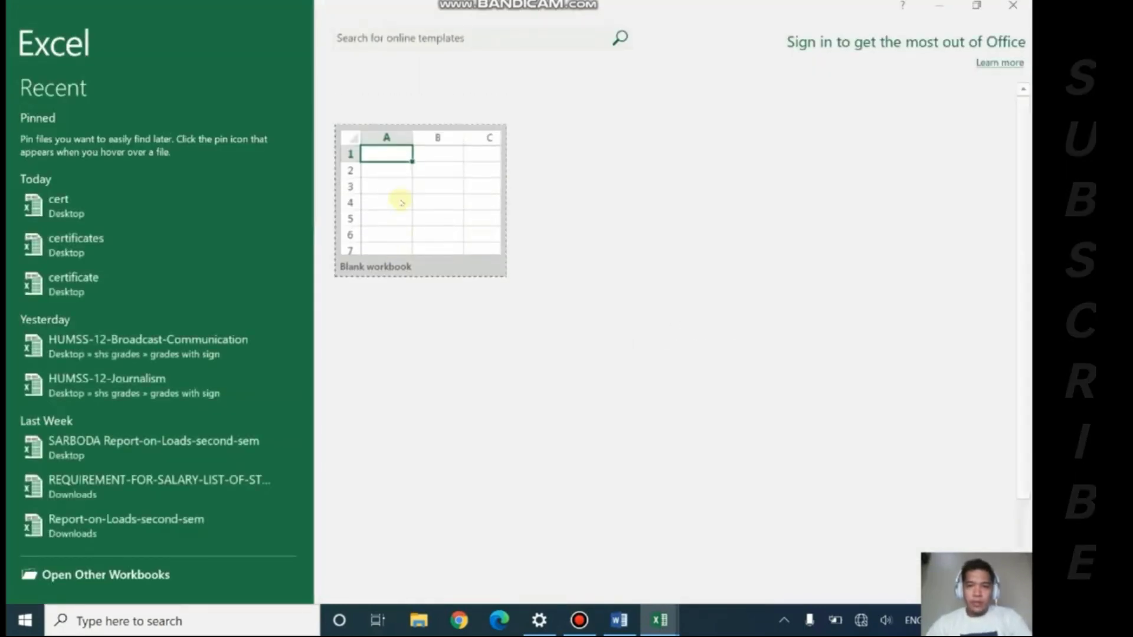
click(425, 172)
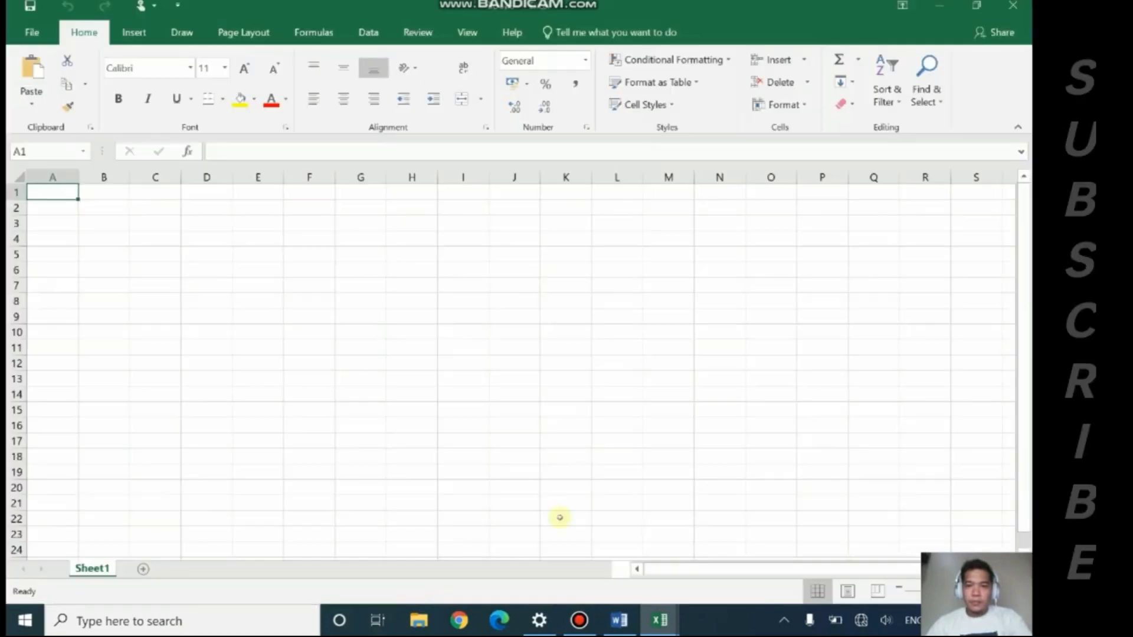
Widen column A and enter the header 'Name of Employees' in A1
drag(78, 177, 256, 180)
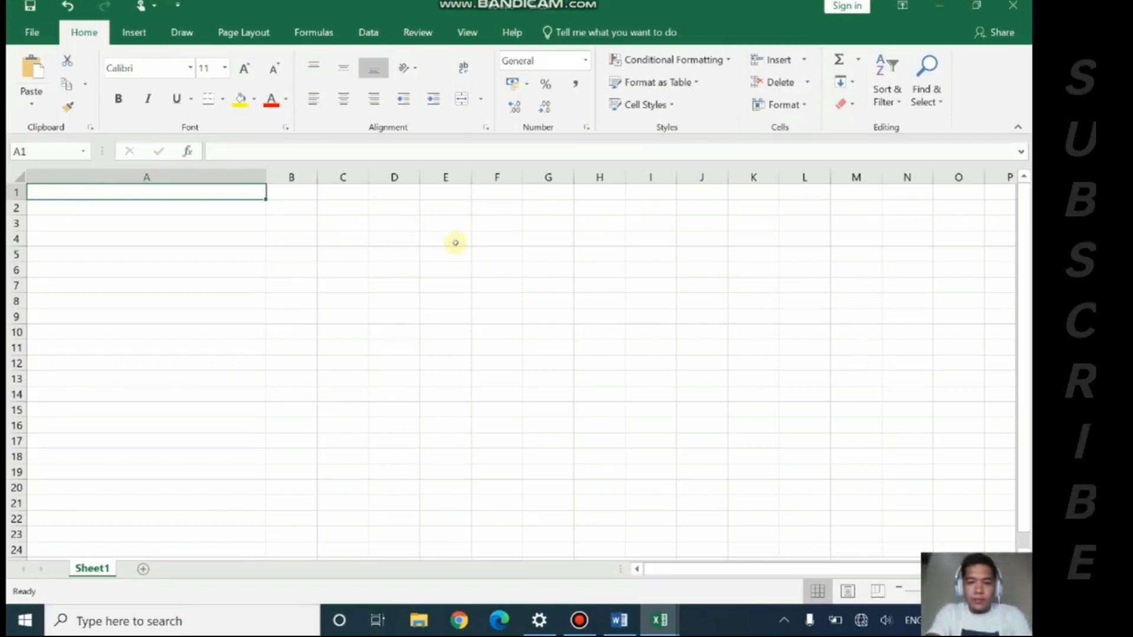
text(Name)
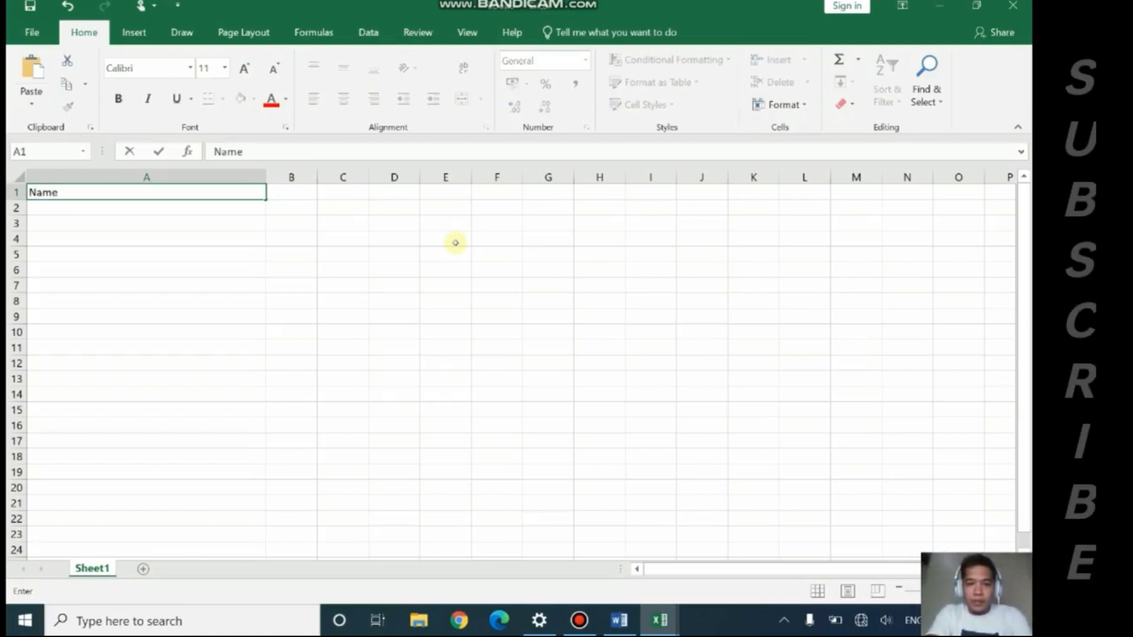
text(Em)
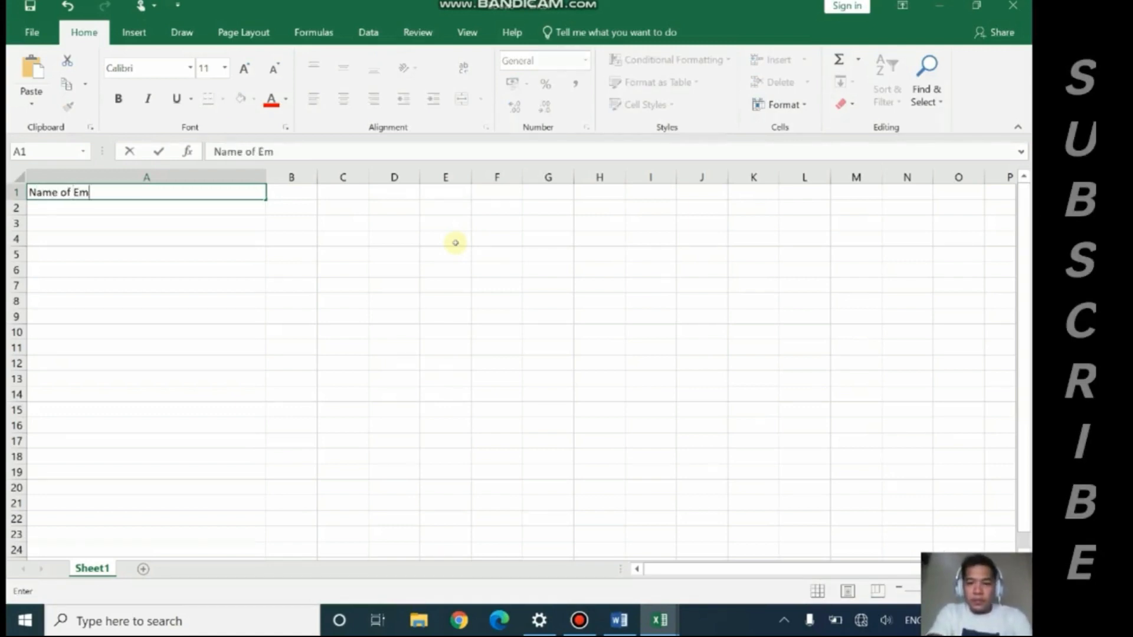
text(ees)
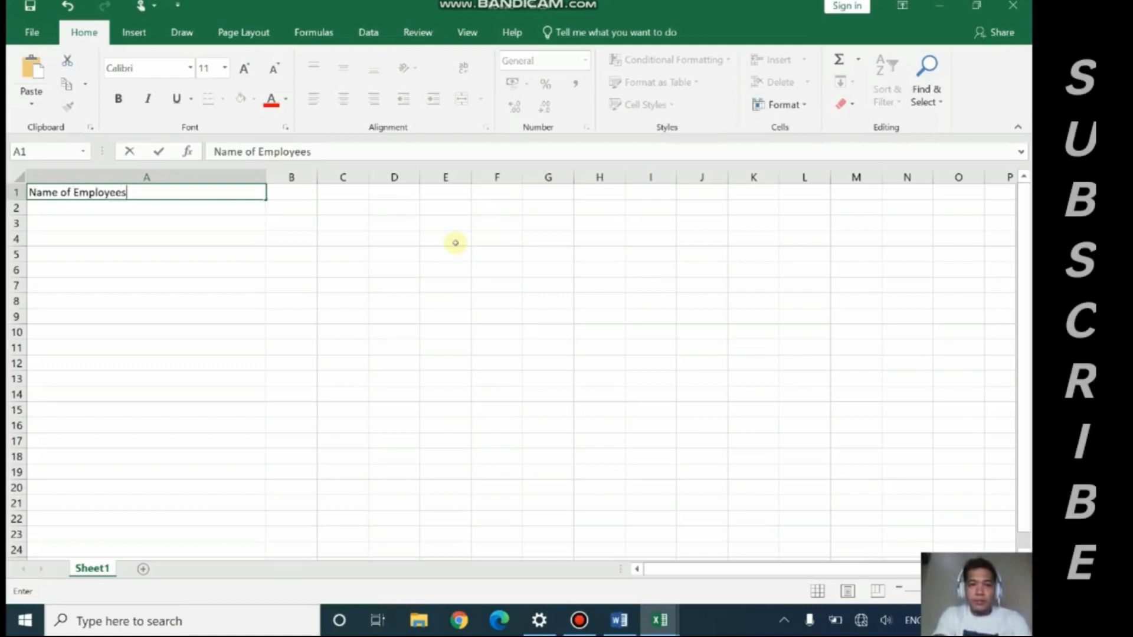
key(Return)
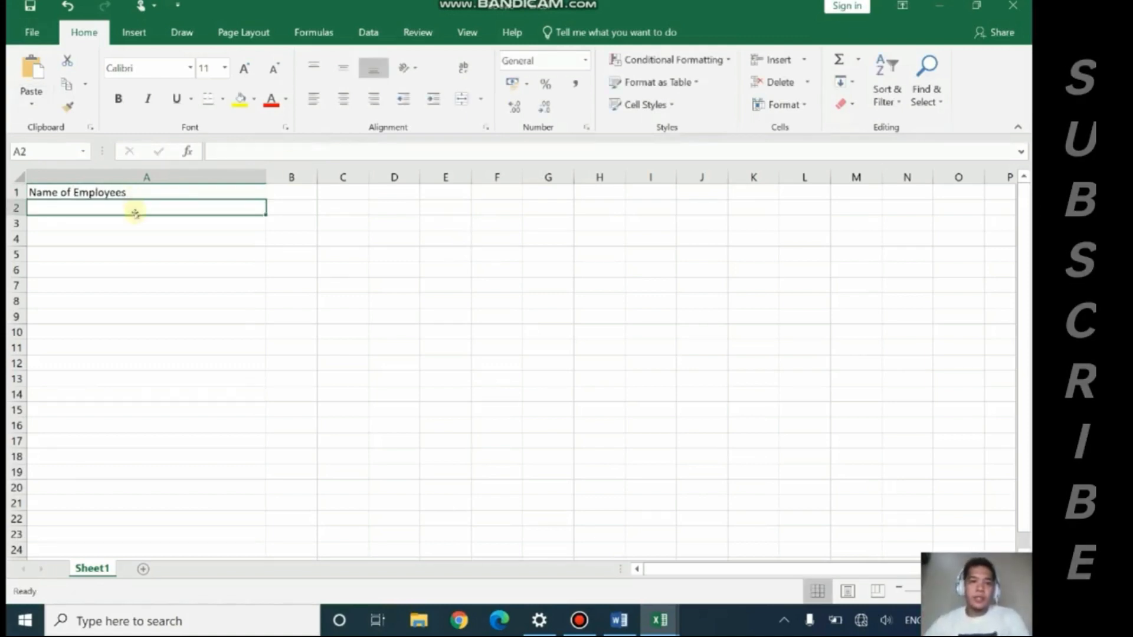
mouse_move(130, 210)
mouse_down()
mouse_move(102, 218)
mouse_move(99, 238)
mouse_up()
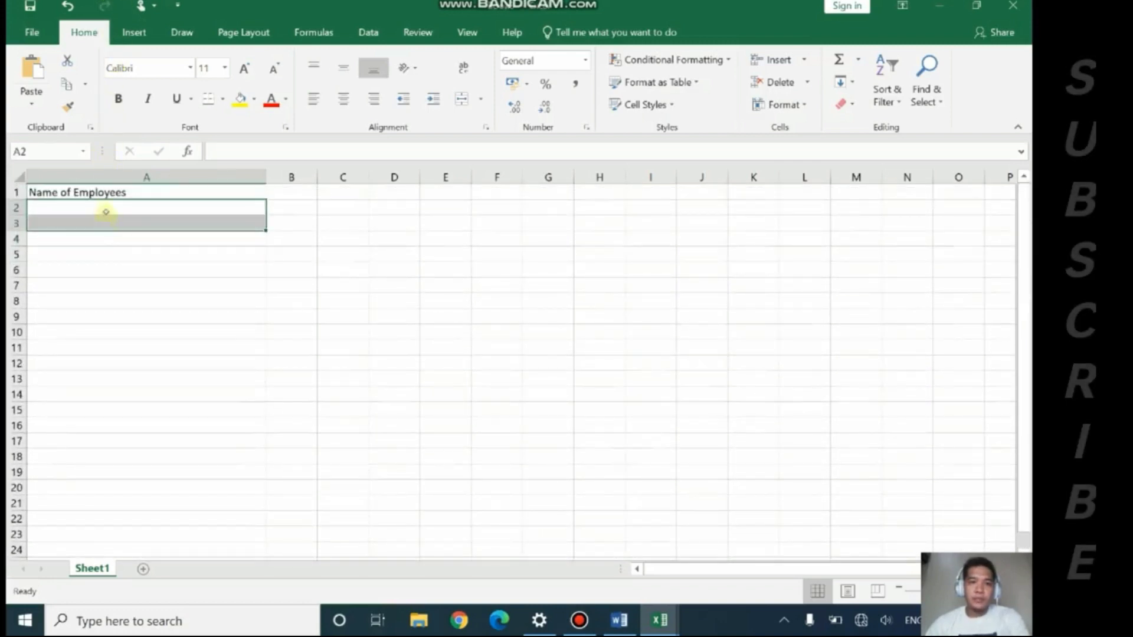
drag(106, 218, 106, 210)
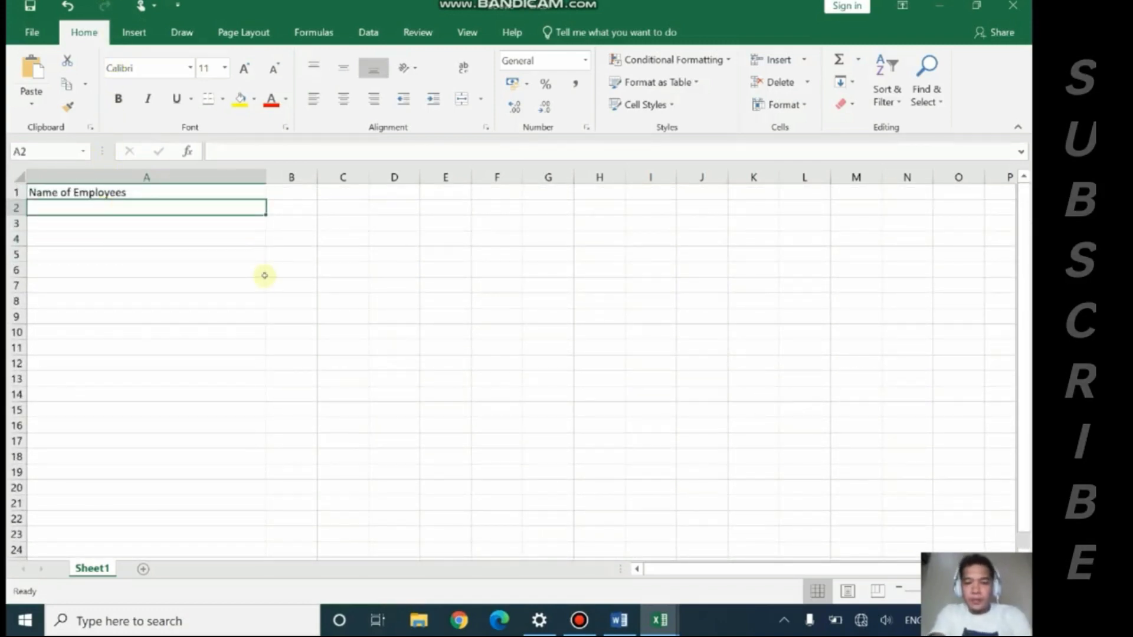
Enter the five employees' full names in cells A2 through A6
text(Ca)
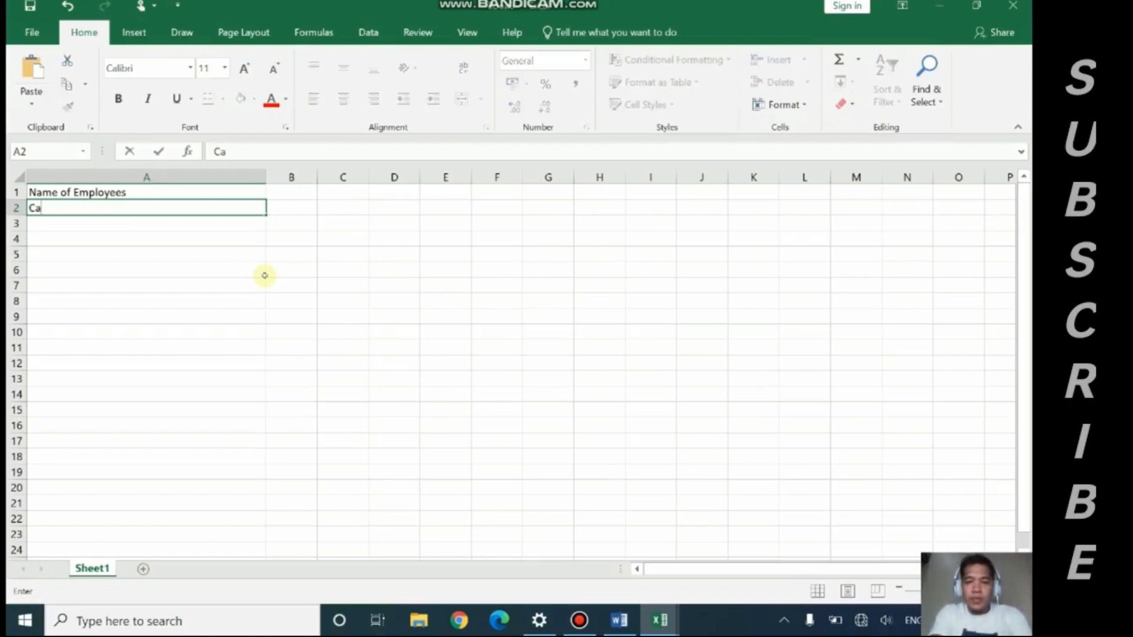
text(therine V. )
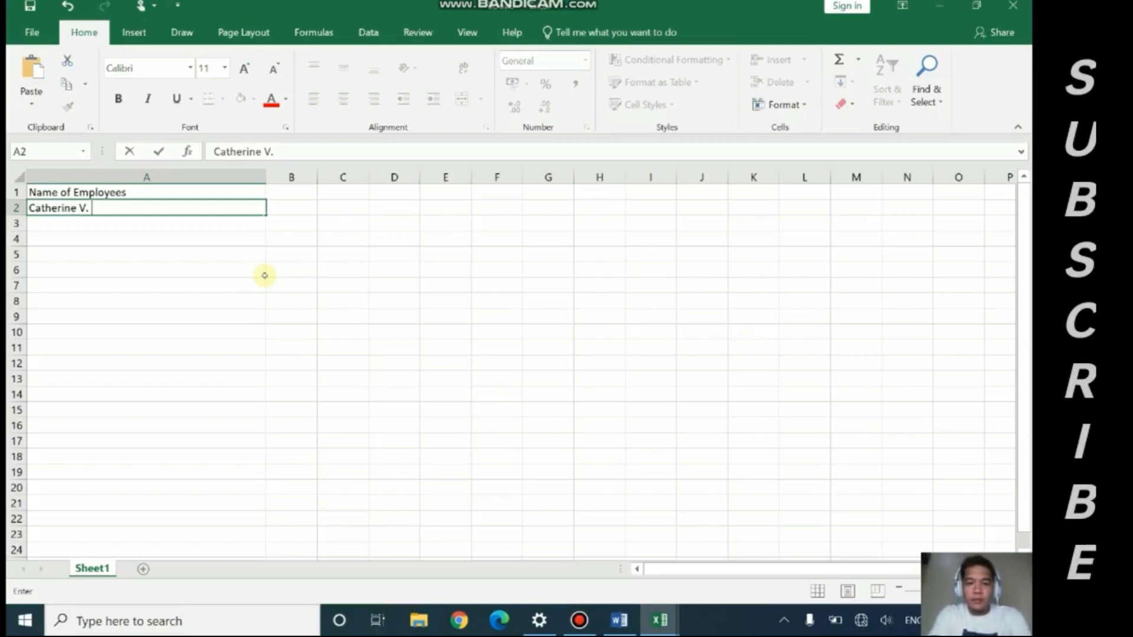
text(Reyer)
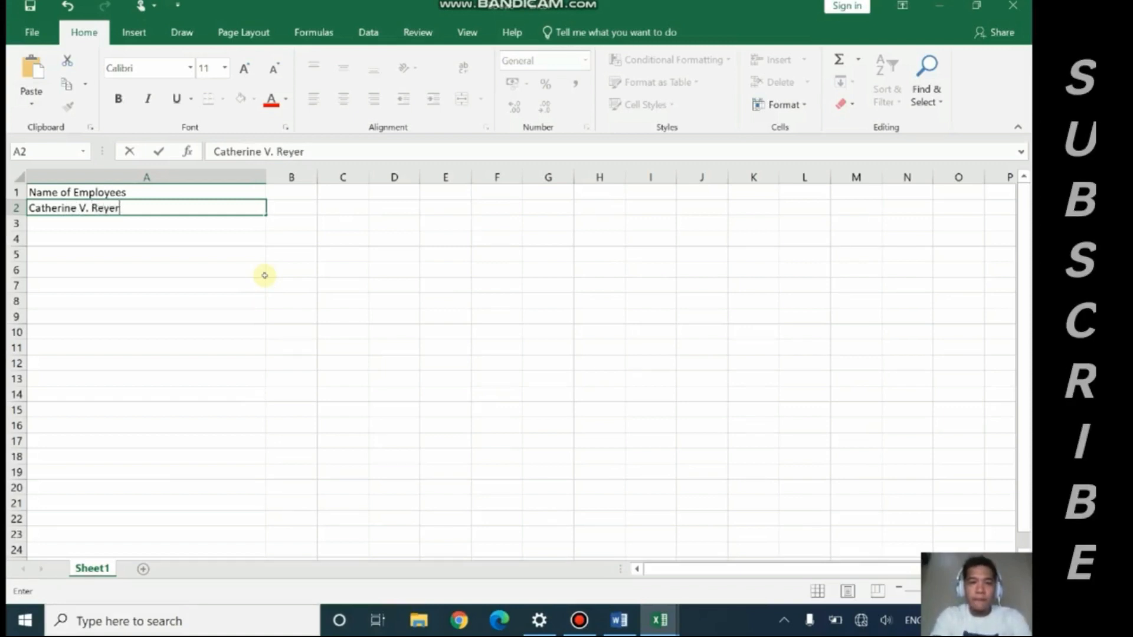
key(Return)
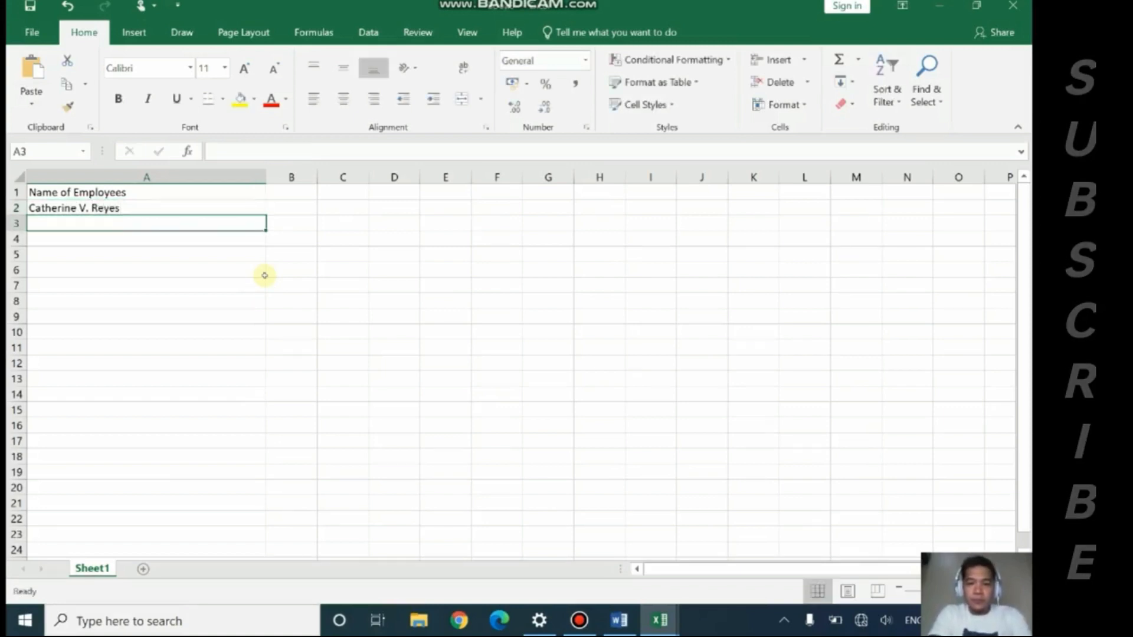
text(Mark )
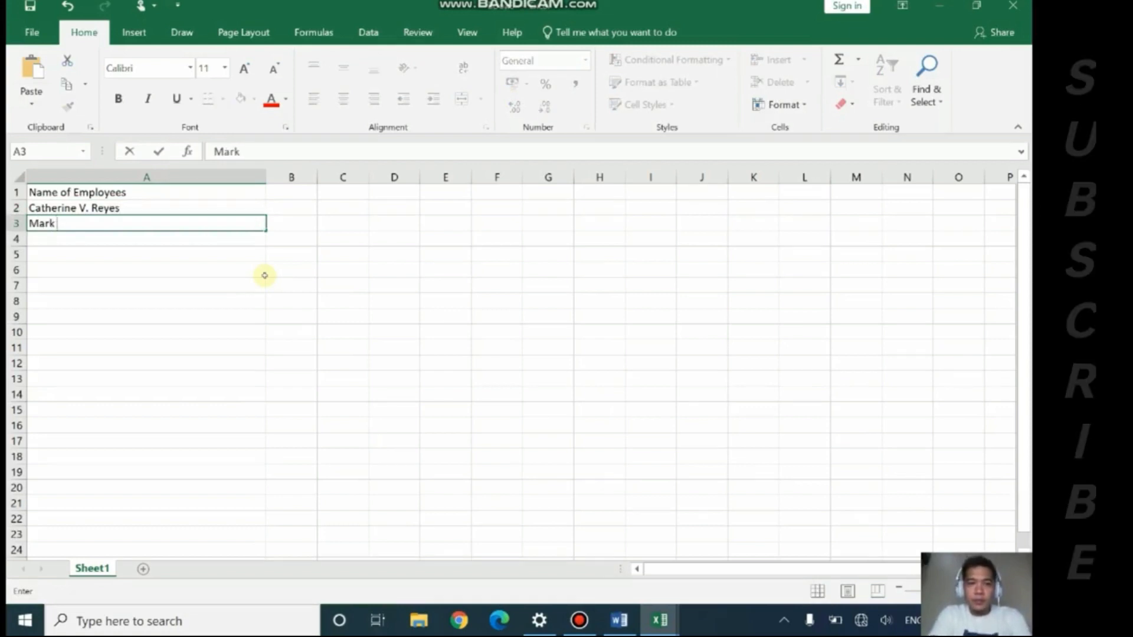
text(B.)
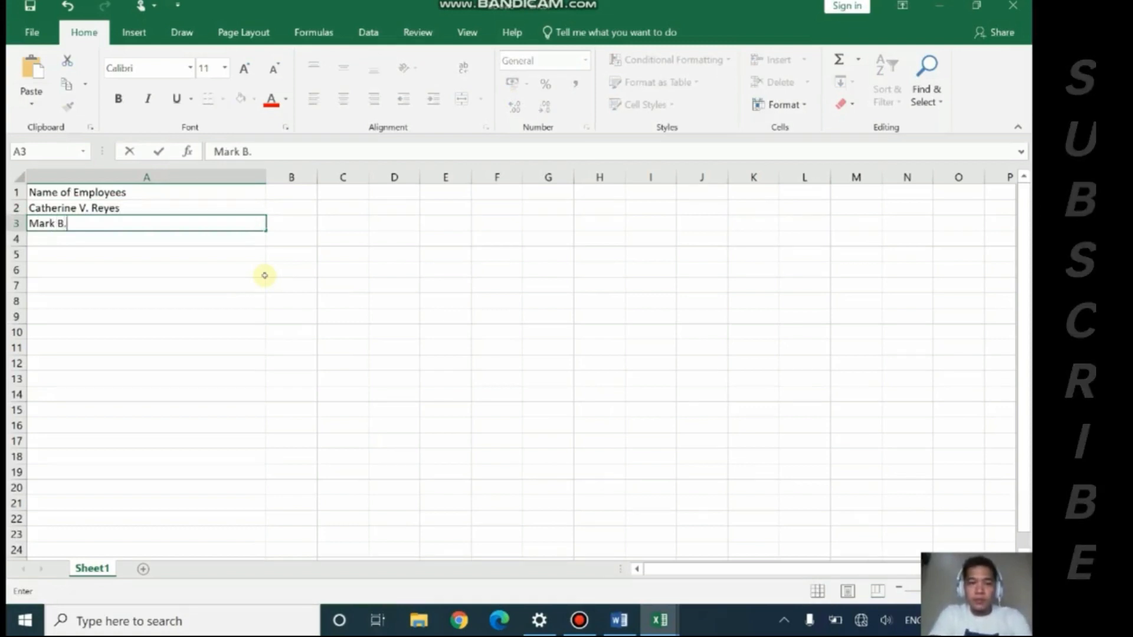
text( Cruz)
key(Return)
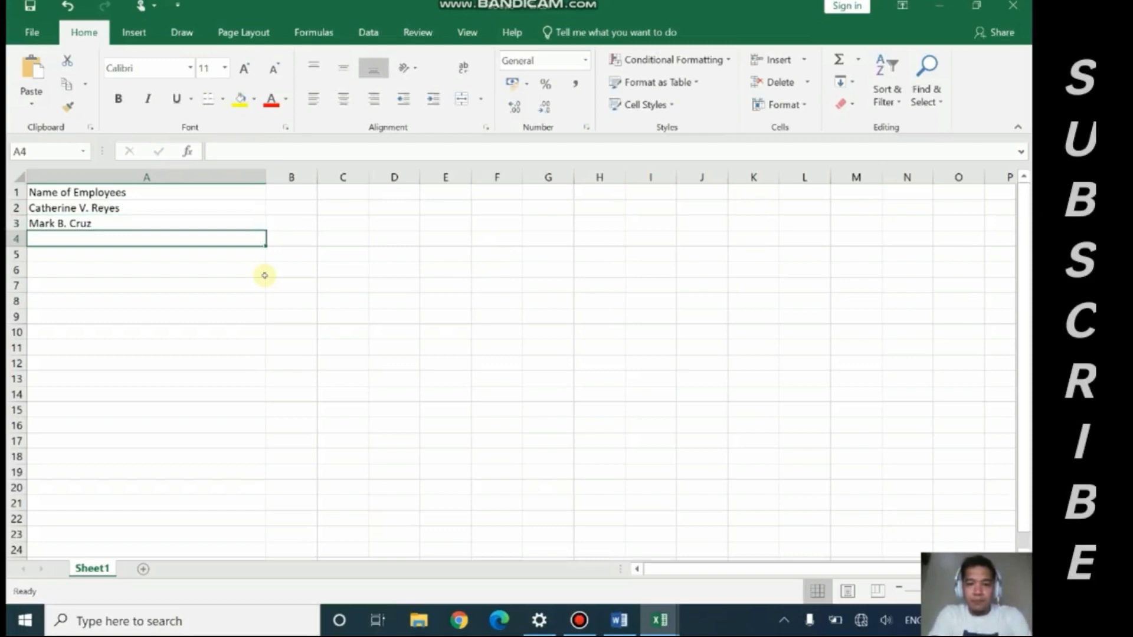
text(Michelle)
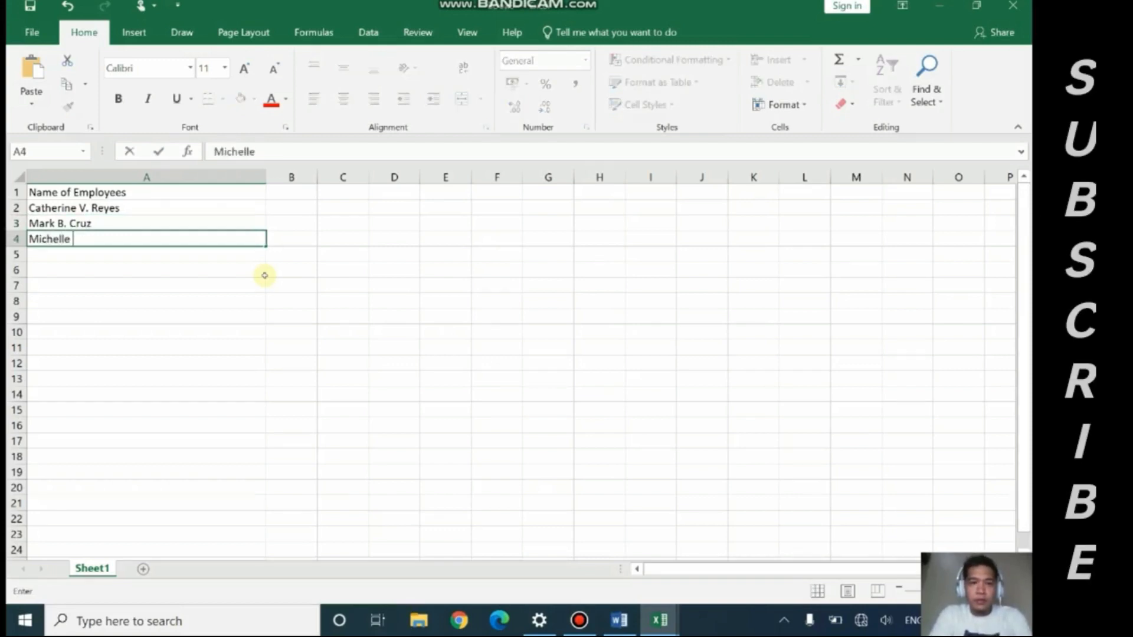
text(lac)
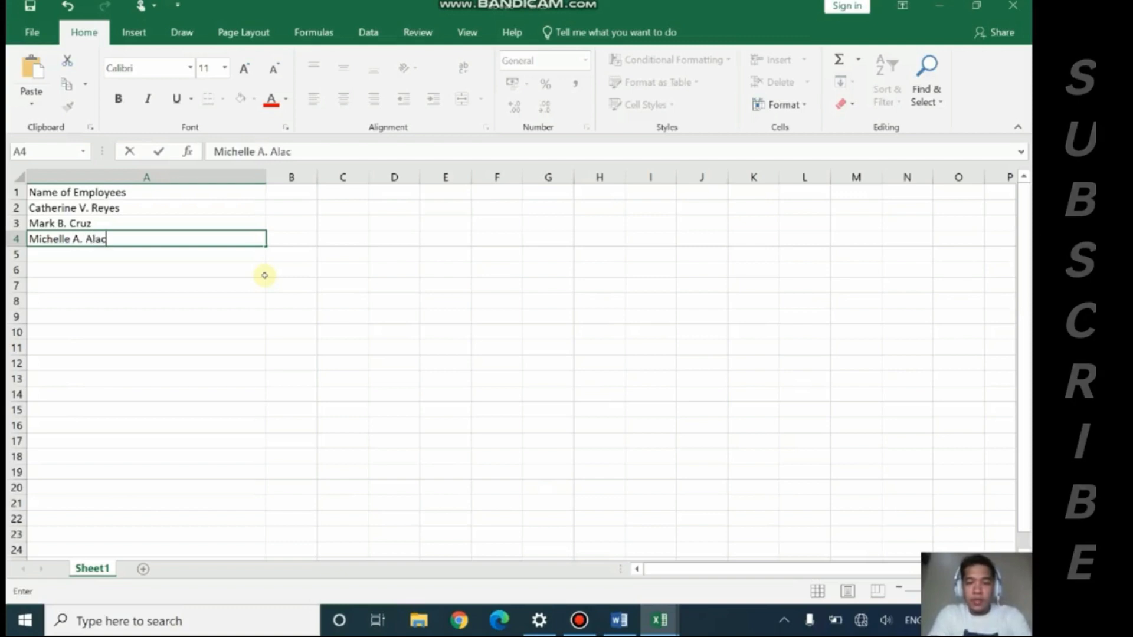
text(natar)
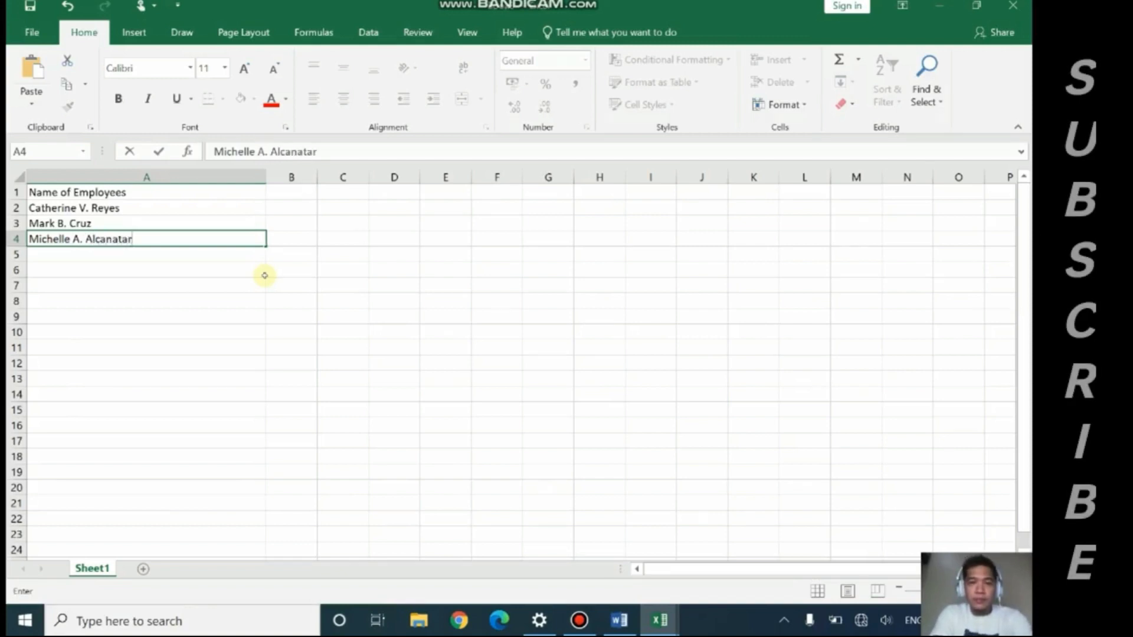
text(a)
key(Return)
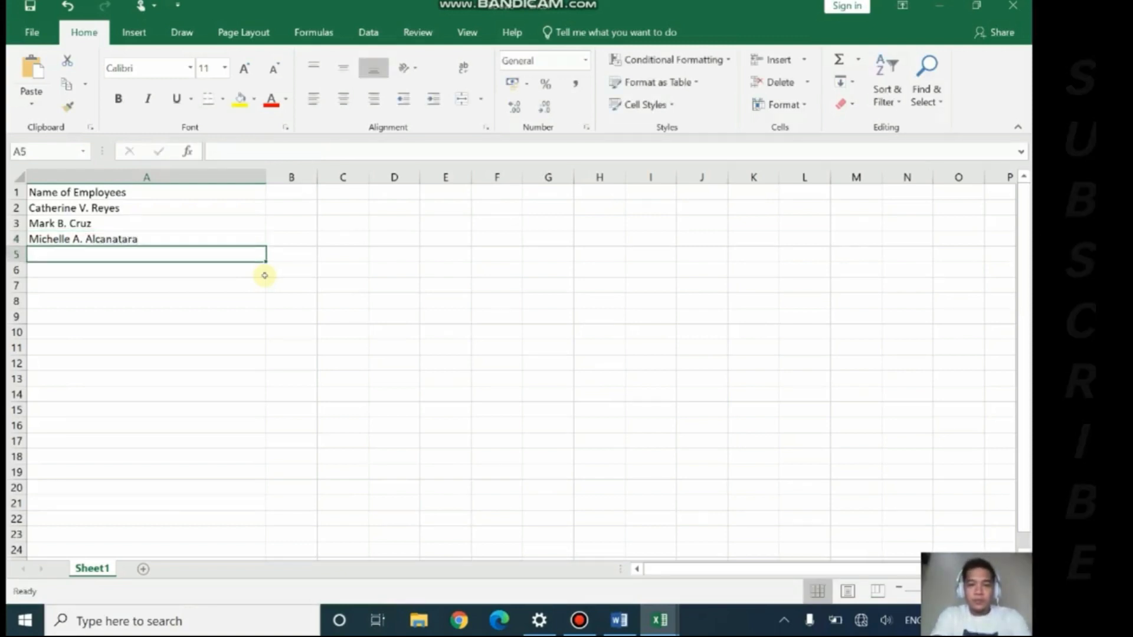
text(Roland)
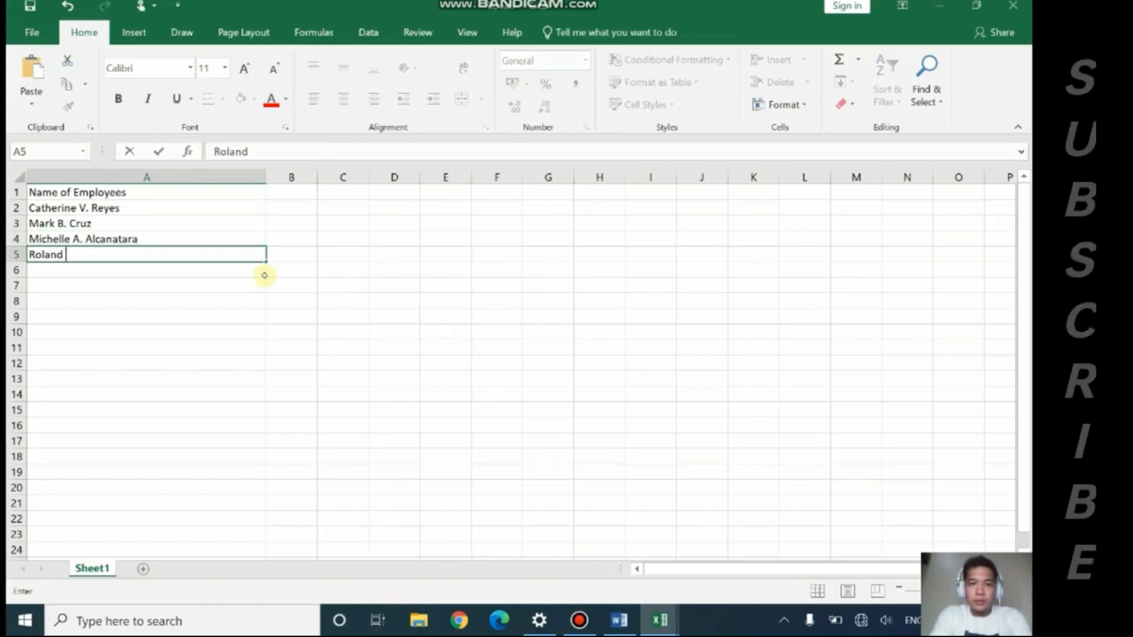
text( H.)
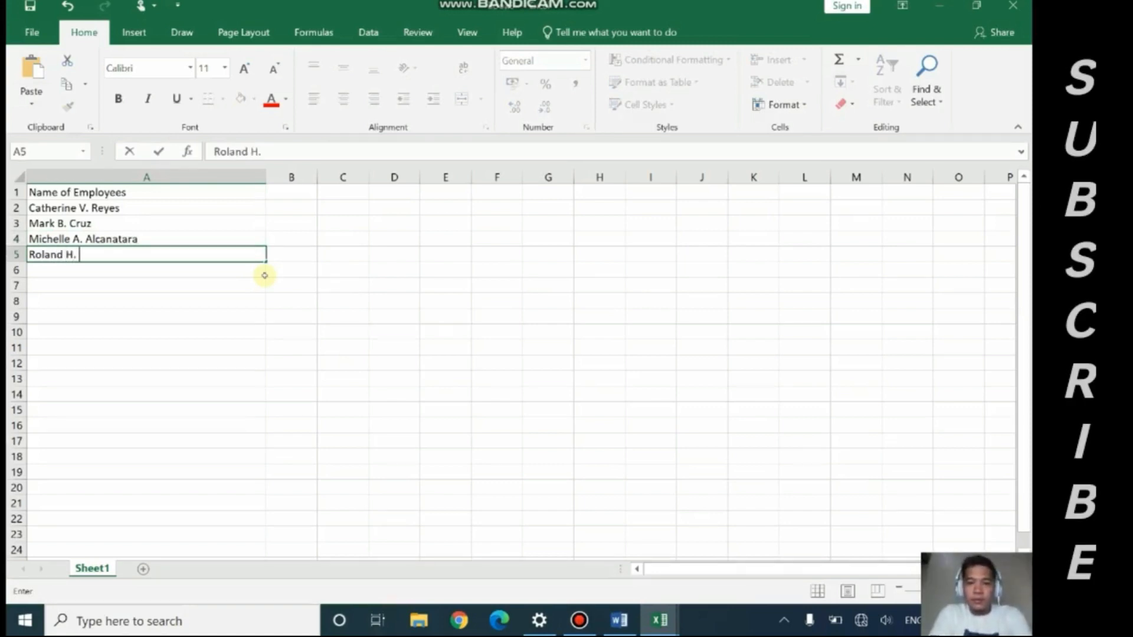
text(Dela)
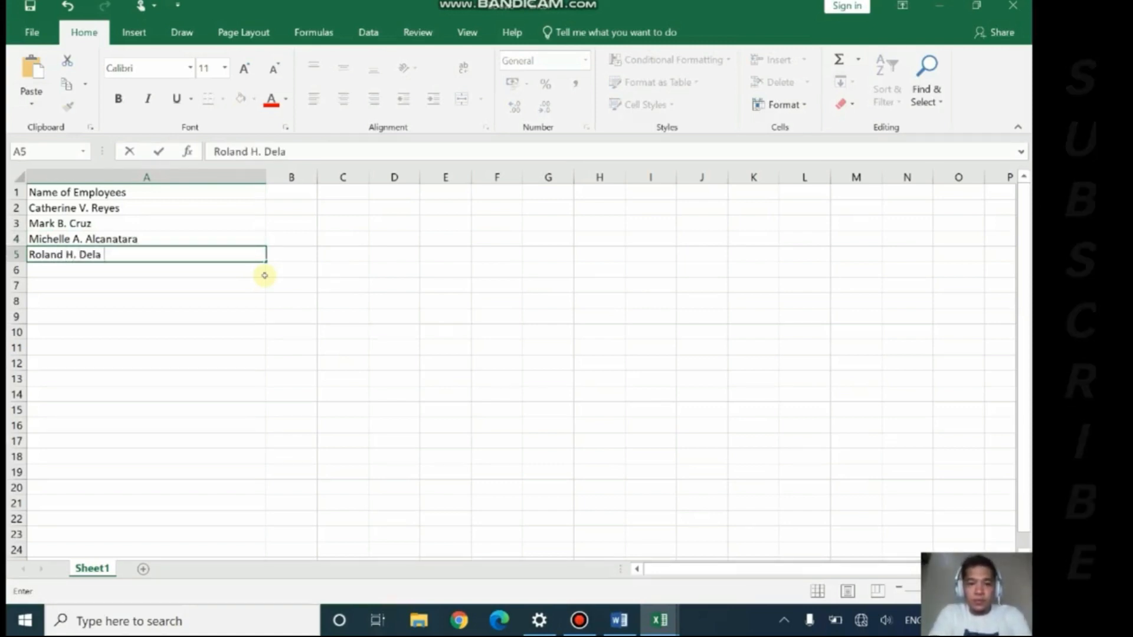
text(CR)
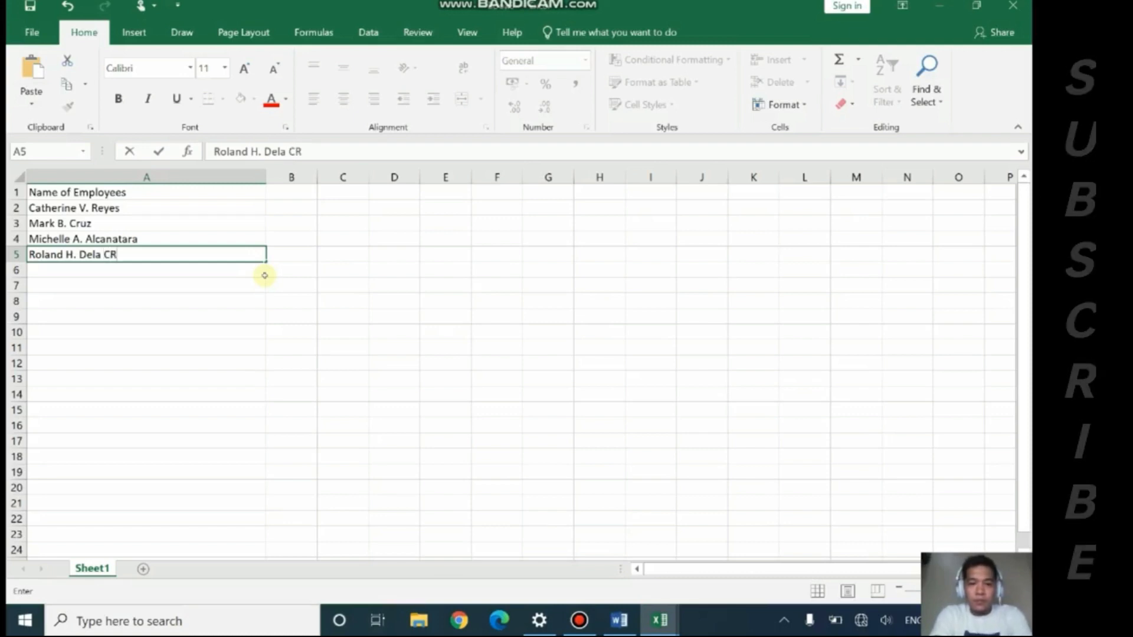
text(ruz)
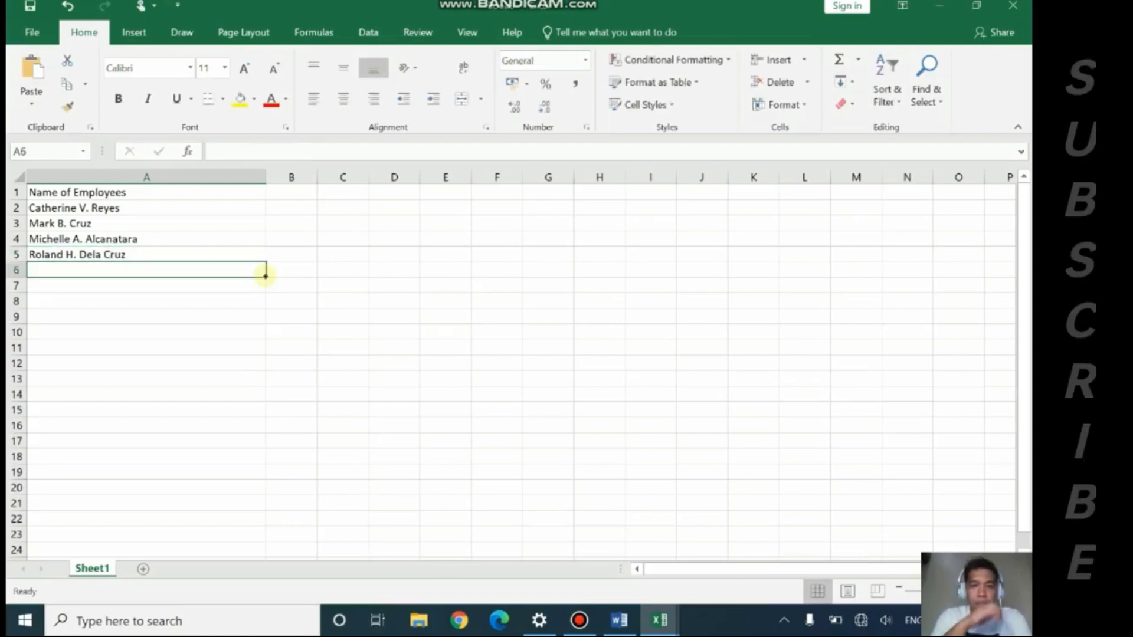
key(Return)
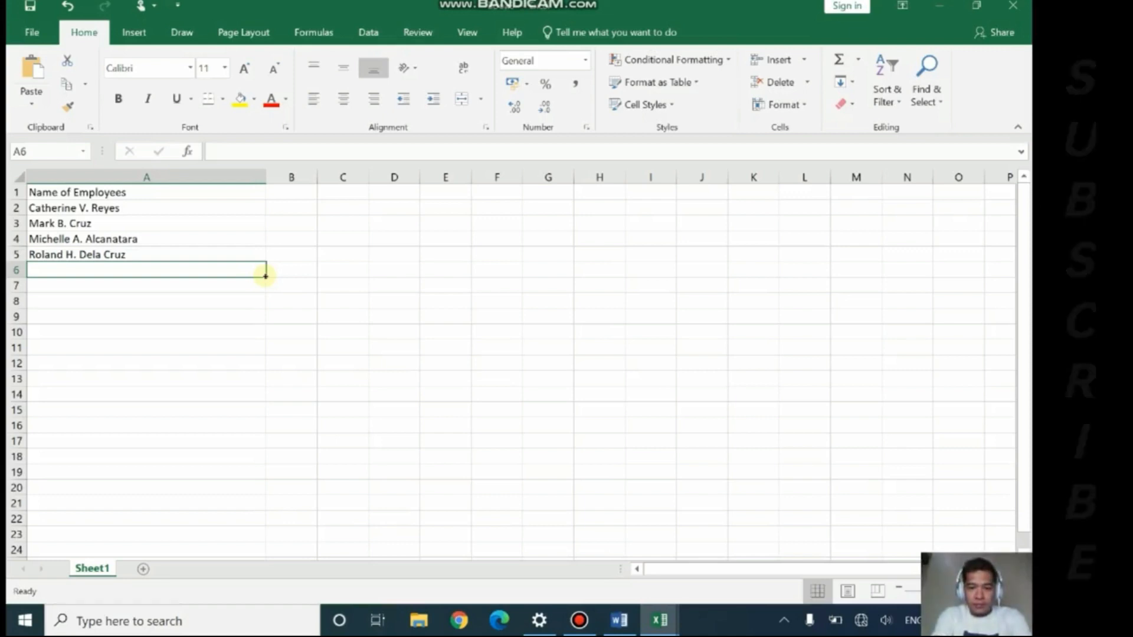
text(Honey N. Sa)
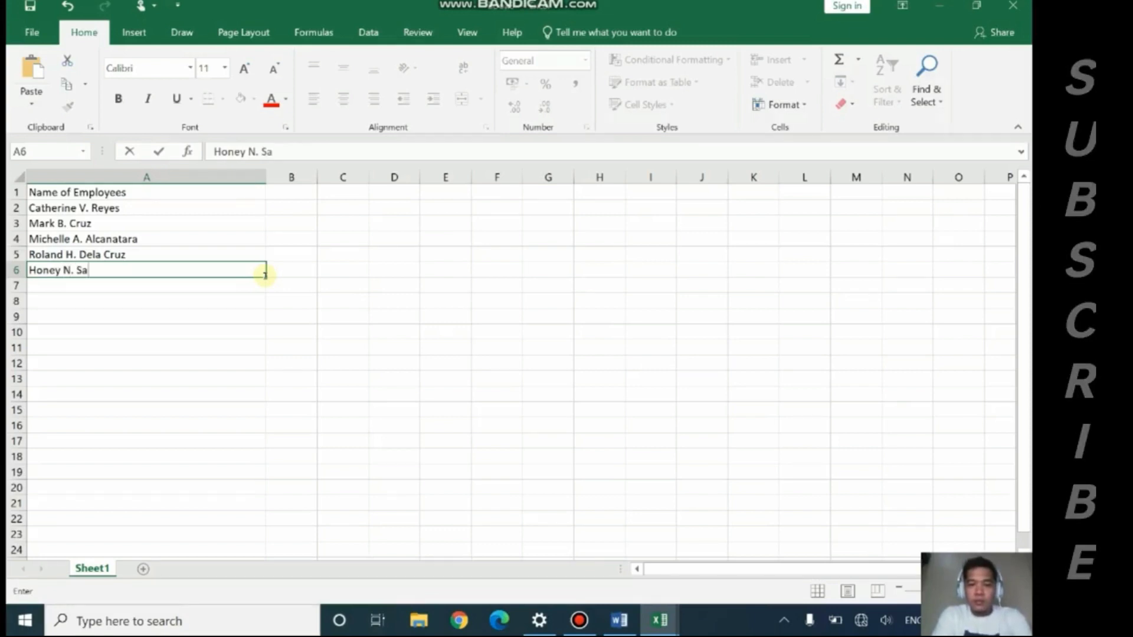
text(som)
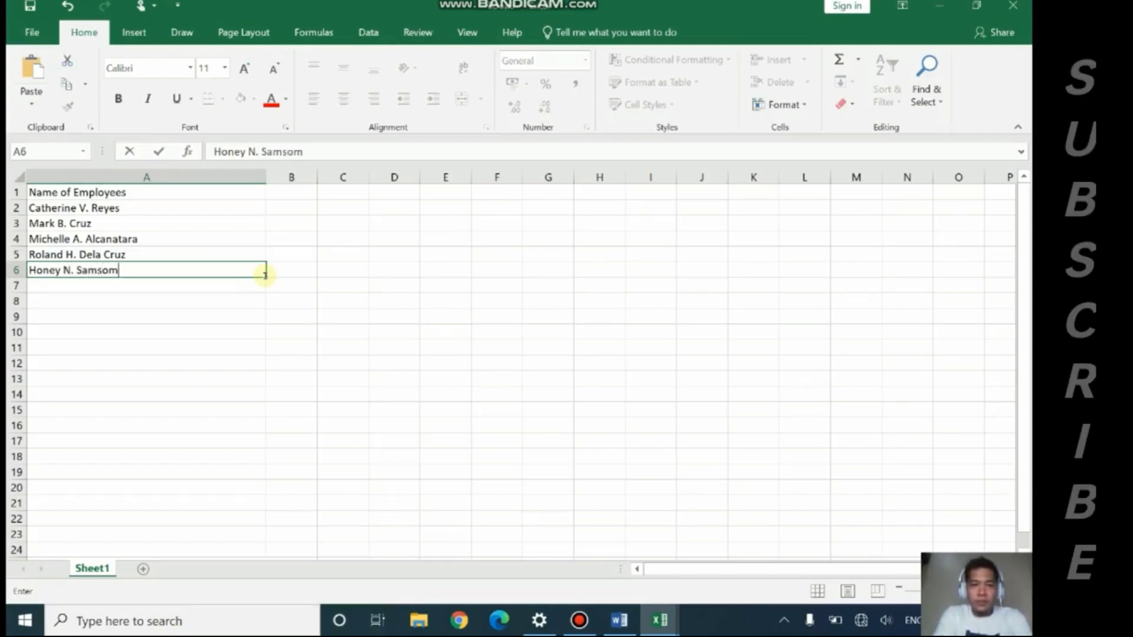
key(Return)
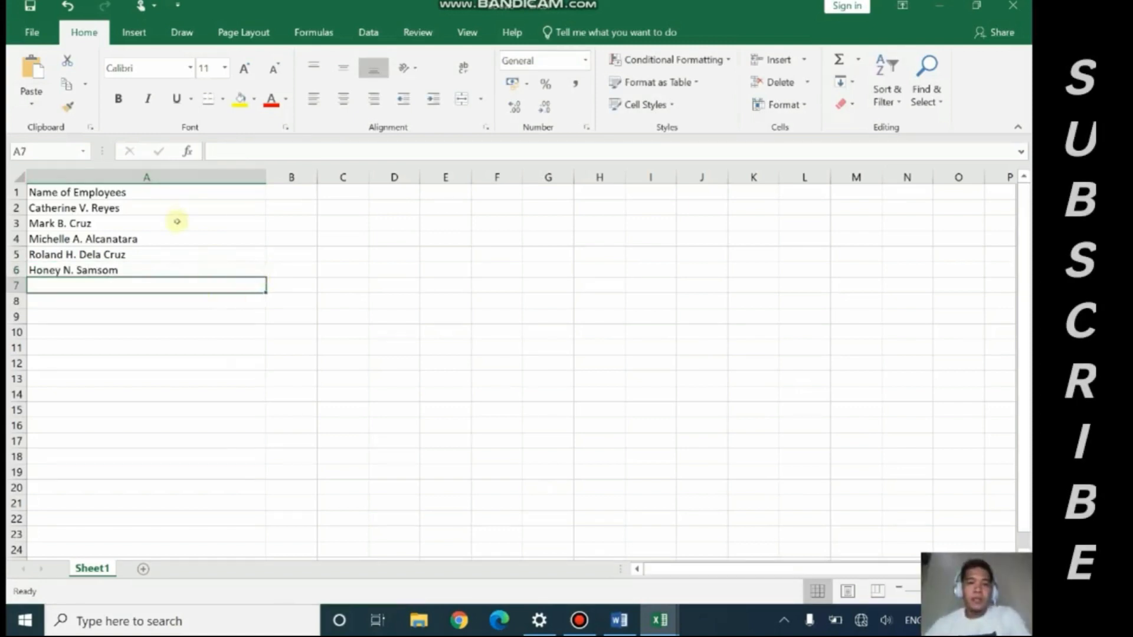
Save the employee list to the Desktop as the Excel workbook 'sample cert'
drag(177, 210, 177, 270)
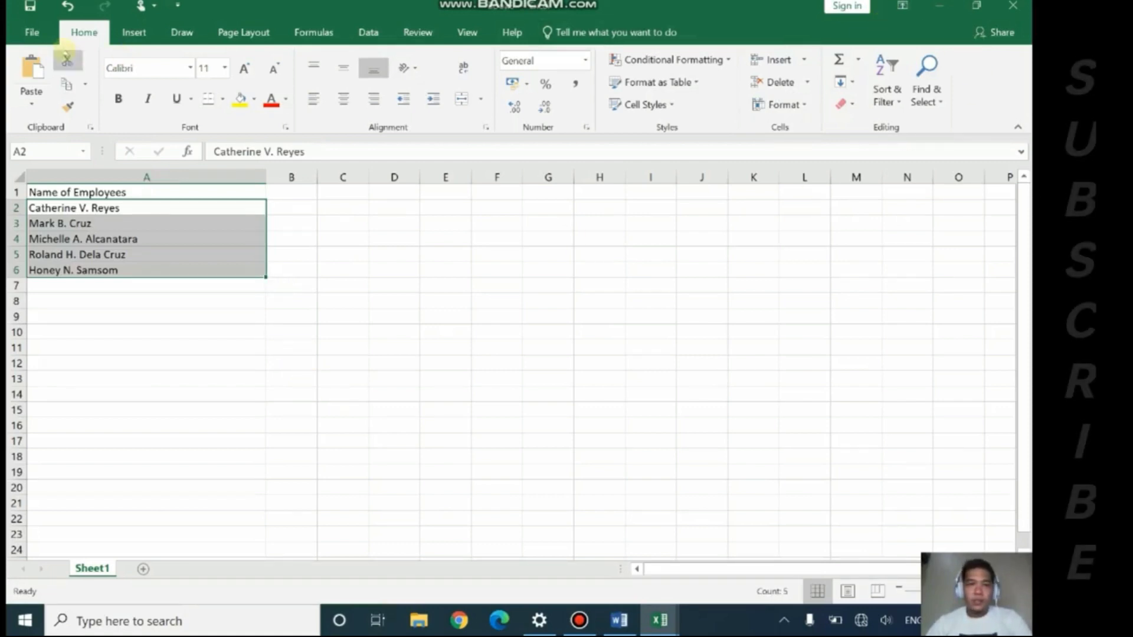
click(33, 32)
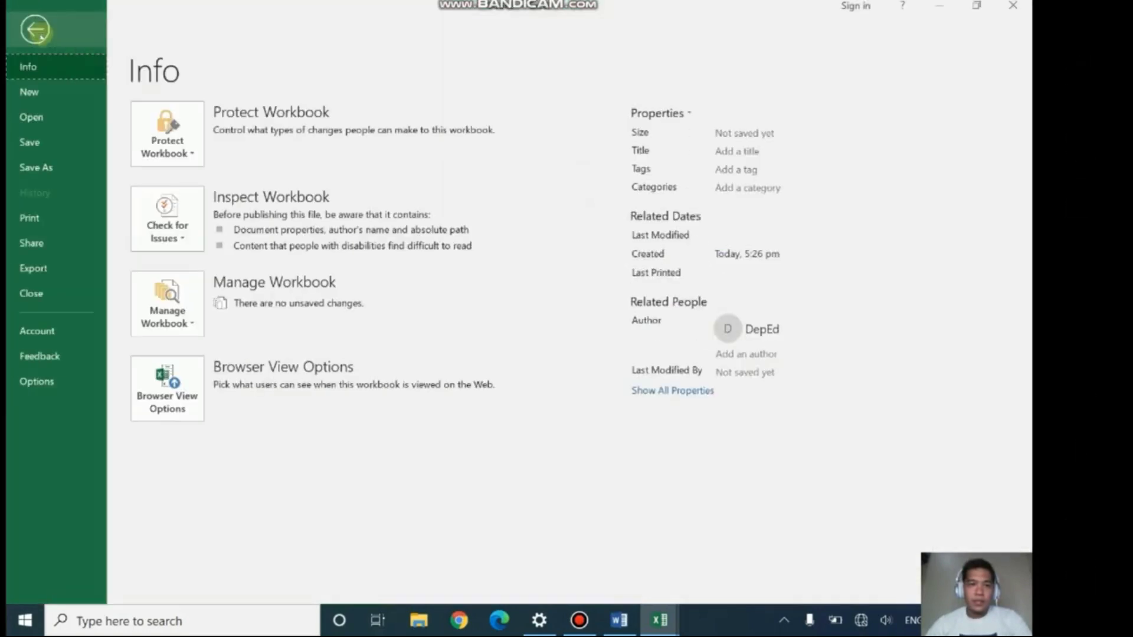
click(36, 167)
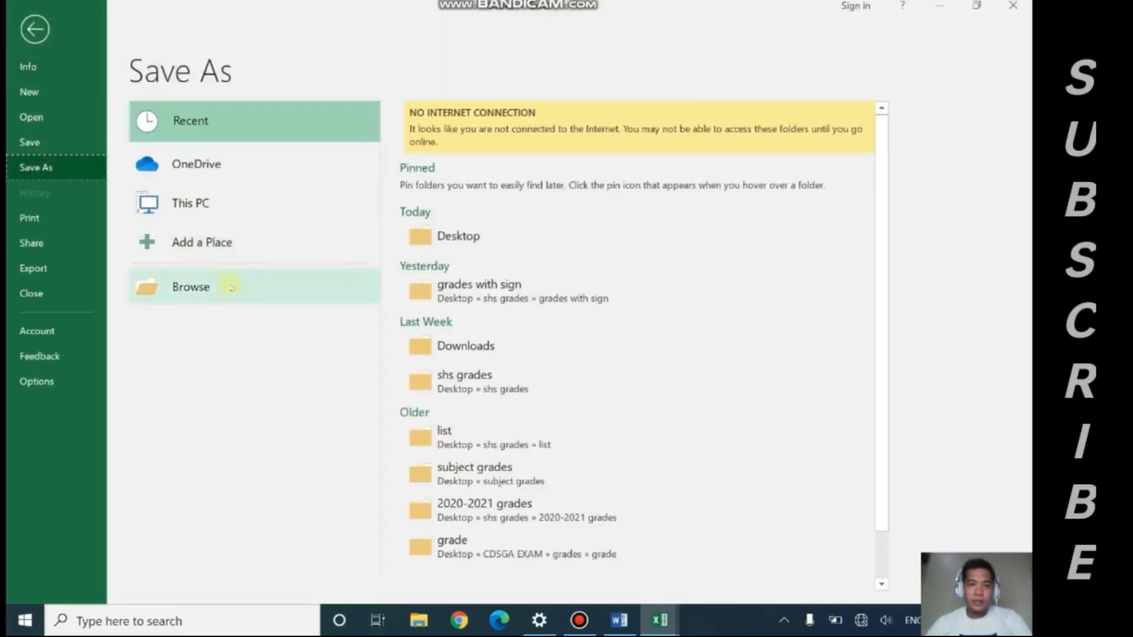
click(228, 282)
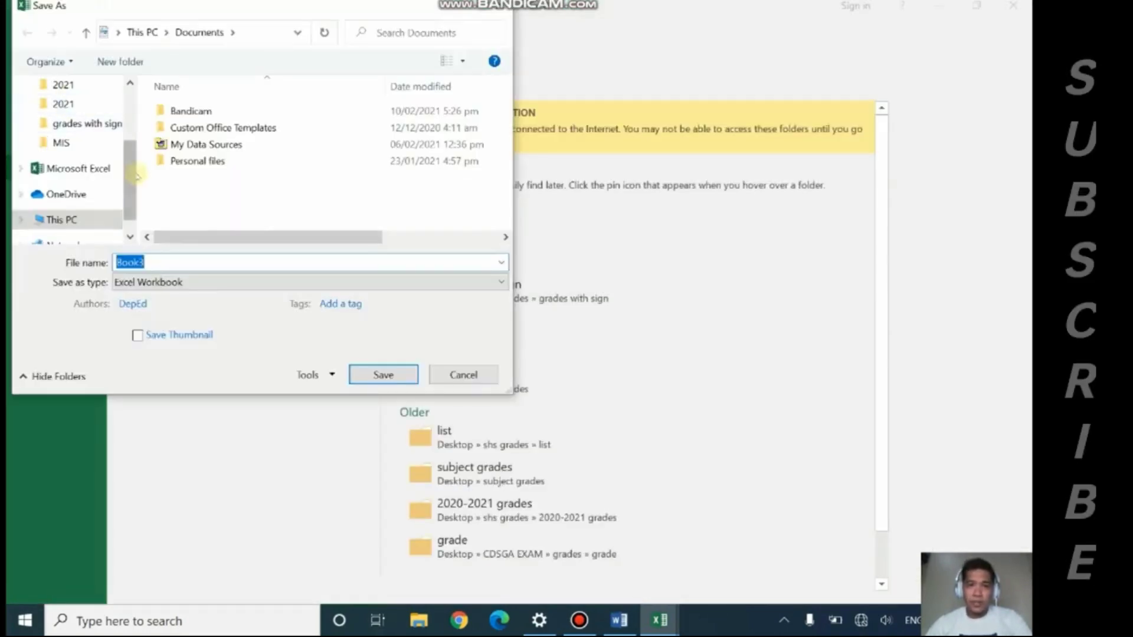
scroll(70, 147, up, 2)
click(70, 118)
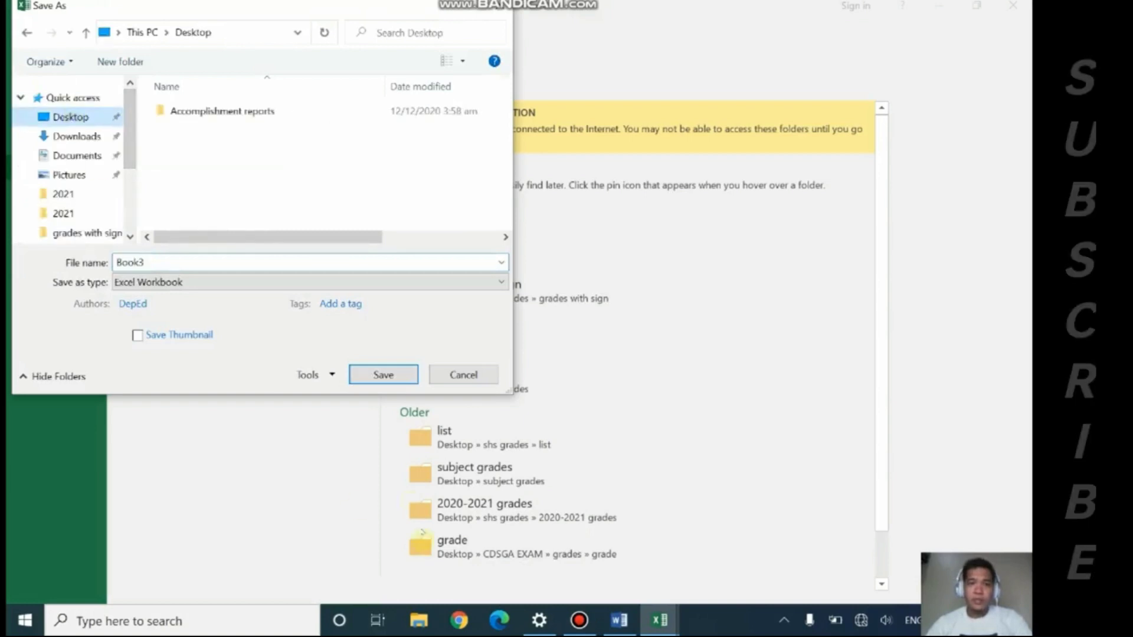
double_click(193, 262)
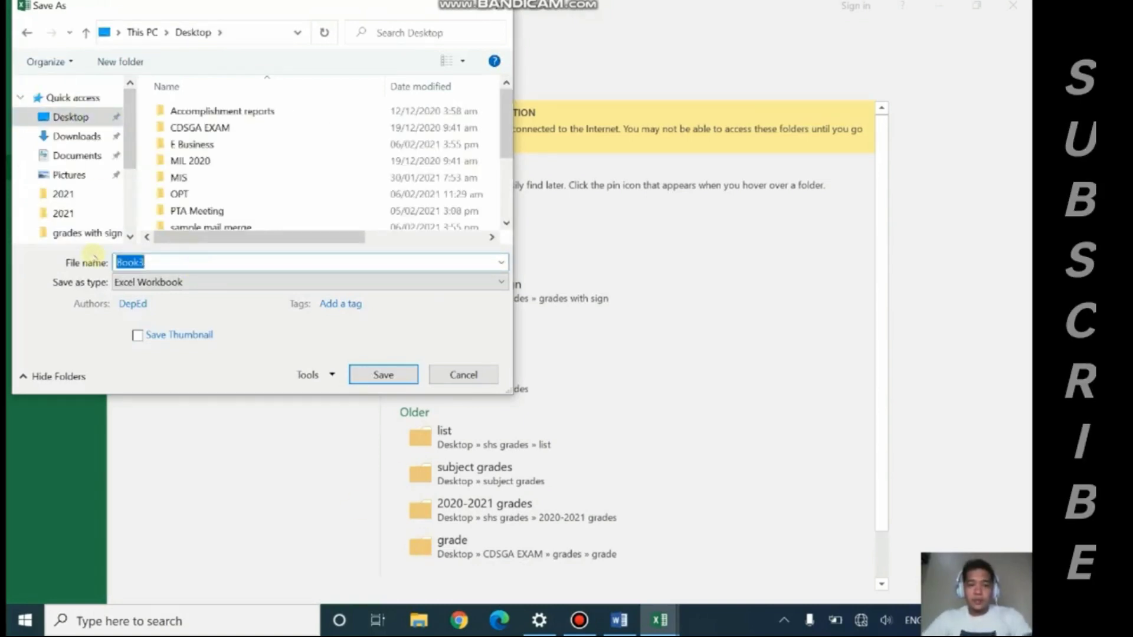
text(cert)
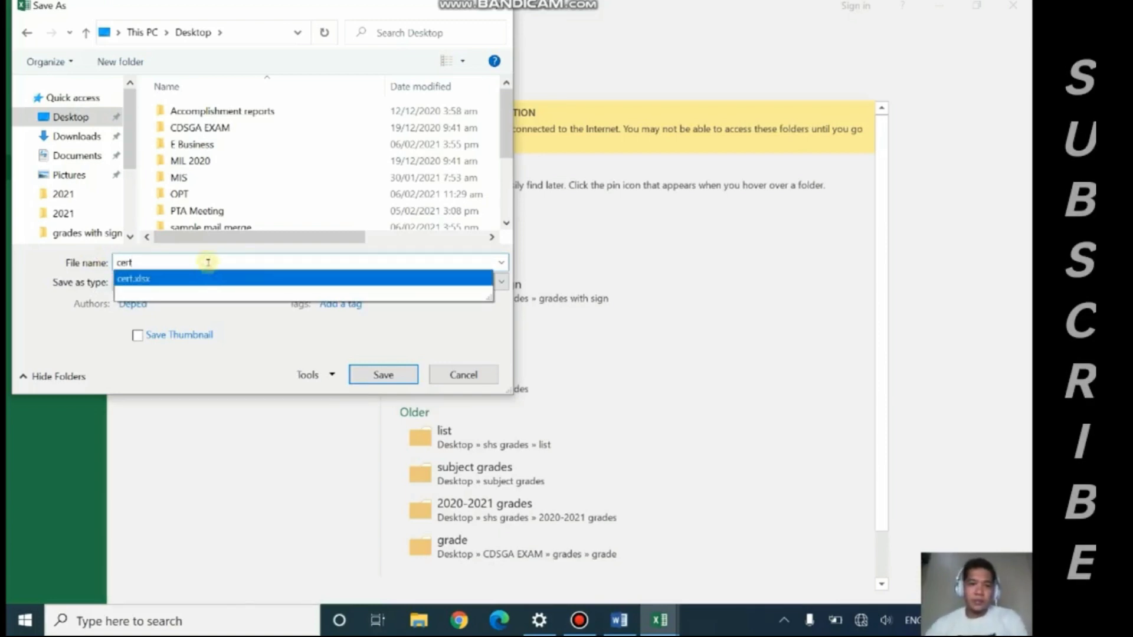
double_click(124, 262)
text(sampl)
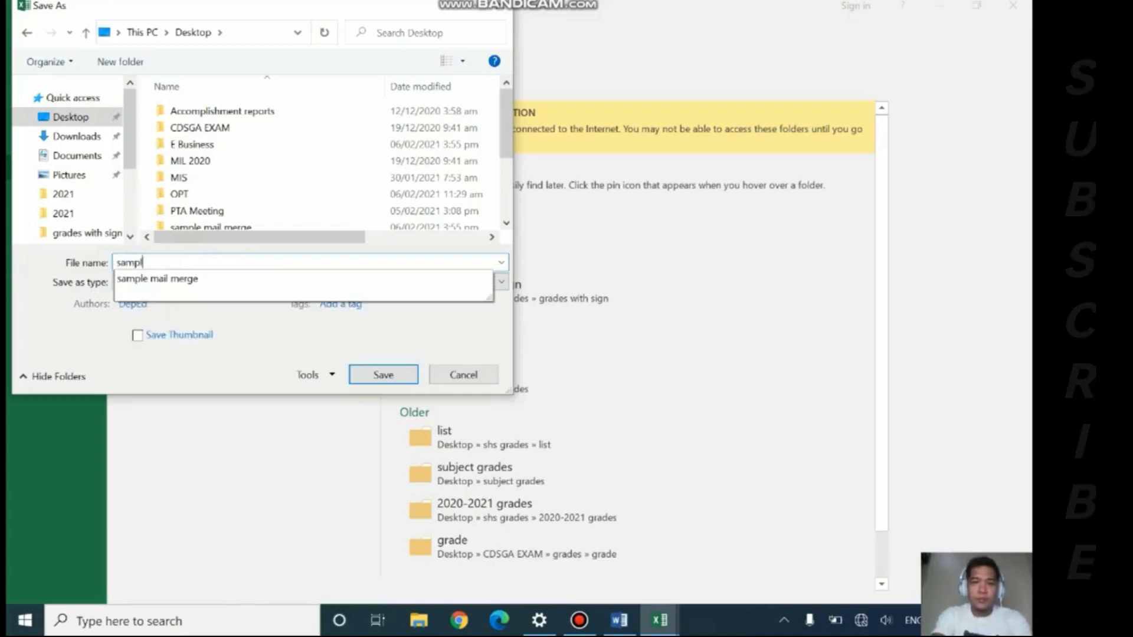
text(e cert)
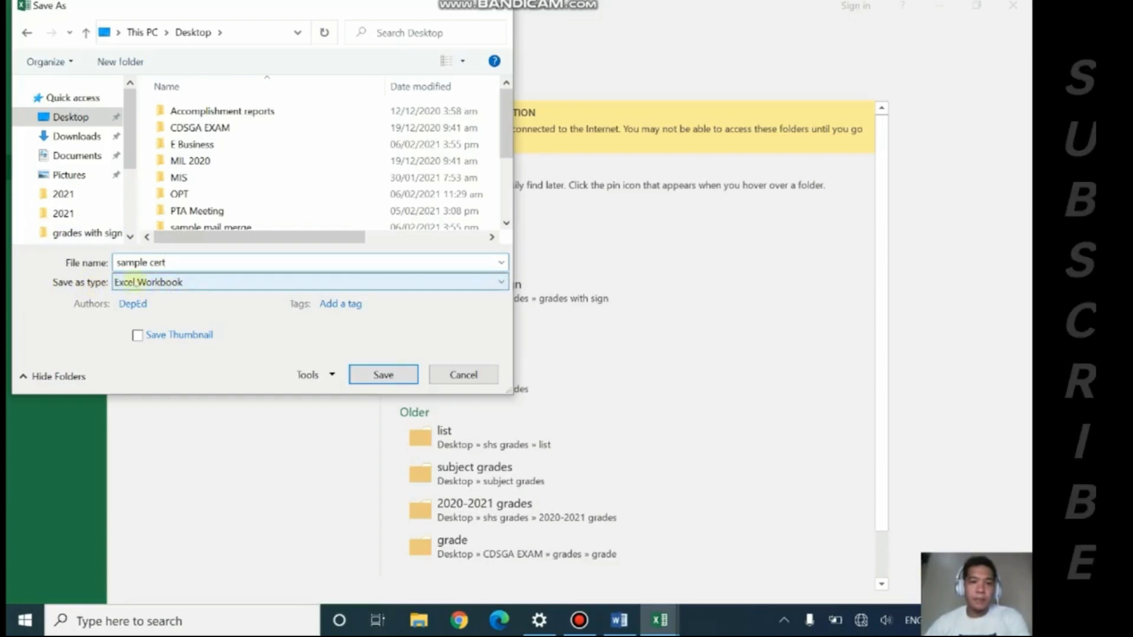
click(384, 375)
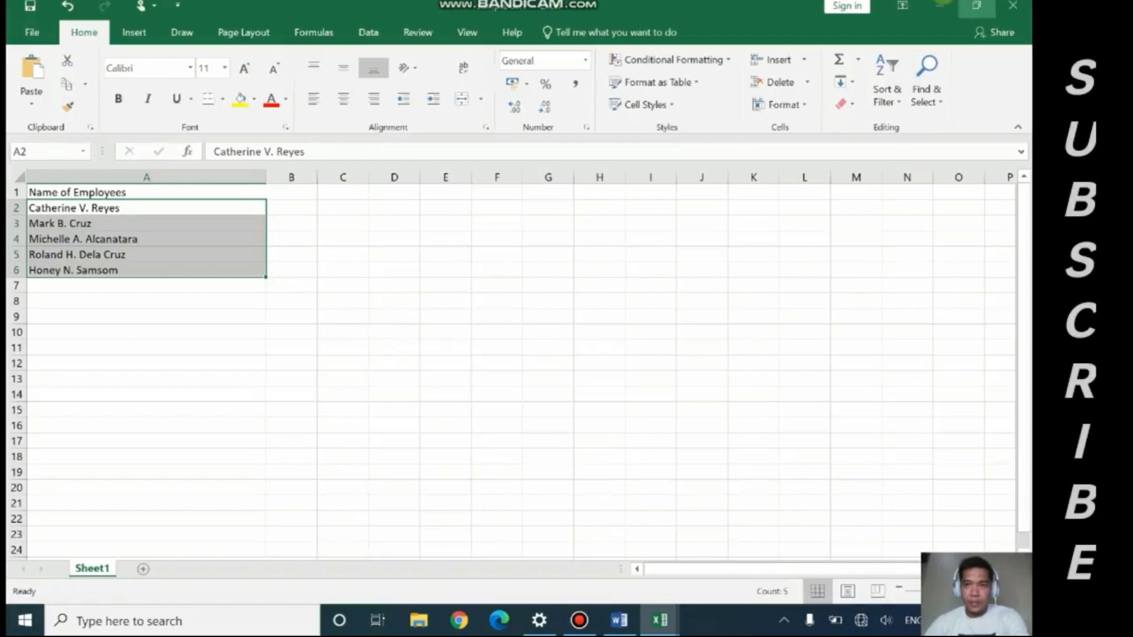
Close the sample cert workbook and Excel, and bring the certificate back in Word
click(939, 7)
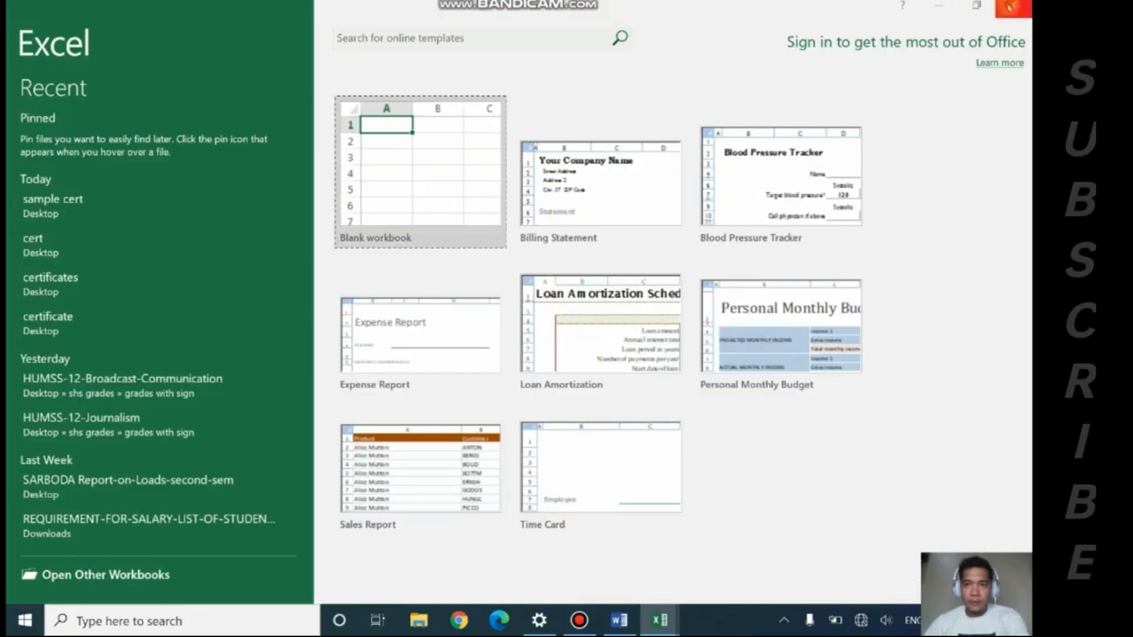
click(1013, 5)
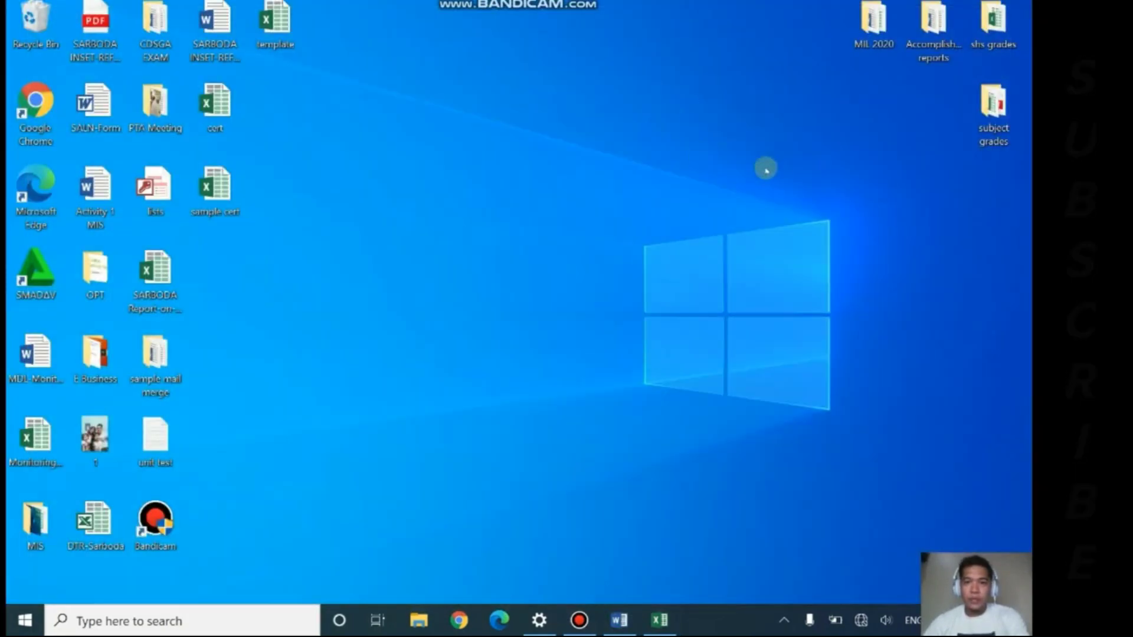
click(620, 622)
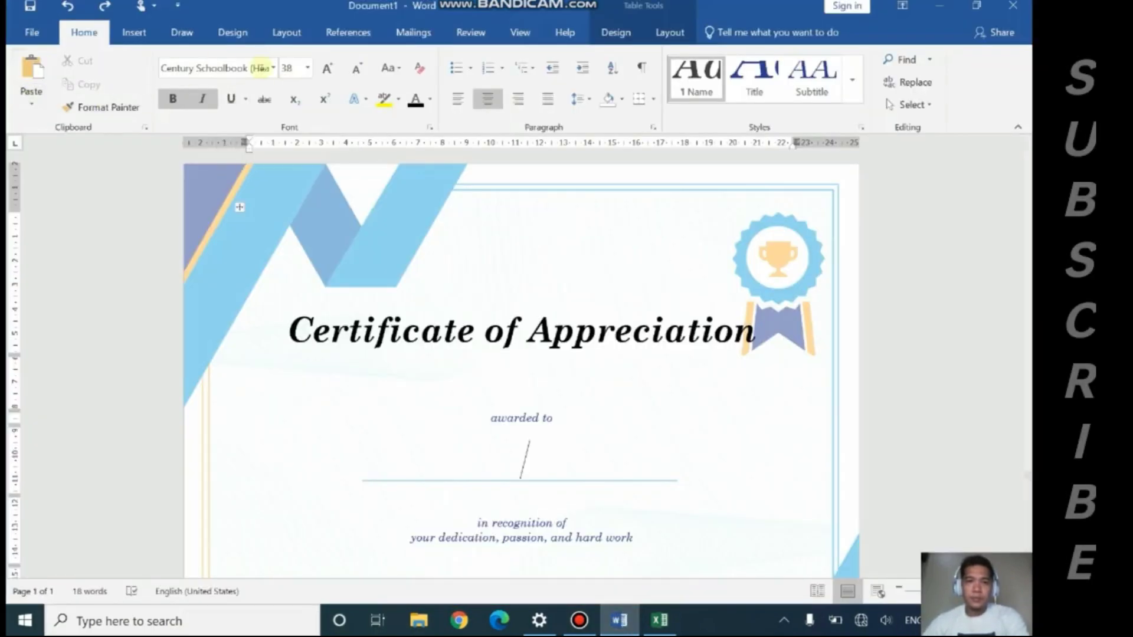
Start a mail merge using the Normal Word Document type
click(424, 34)
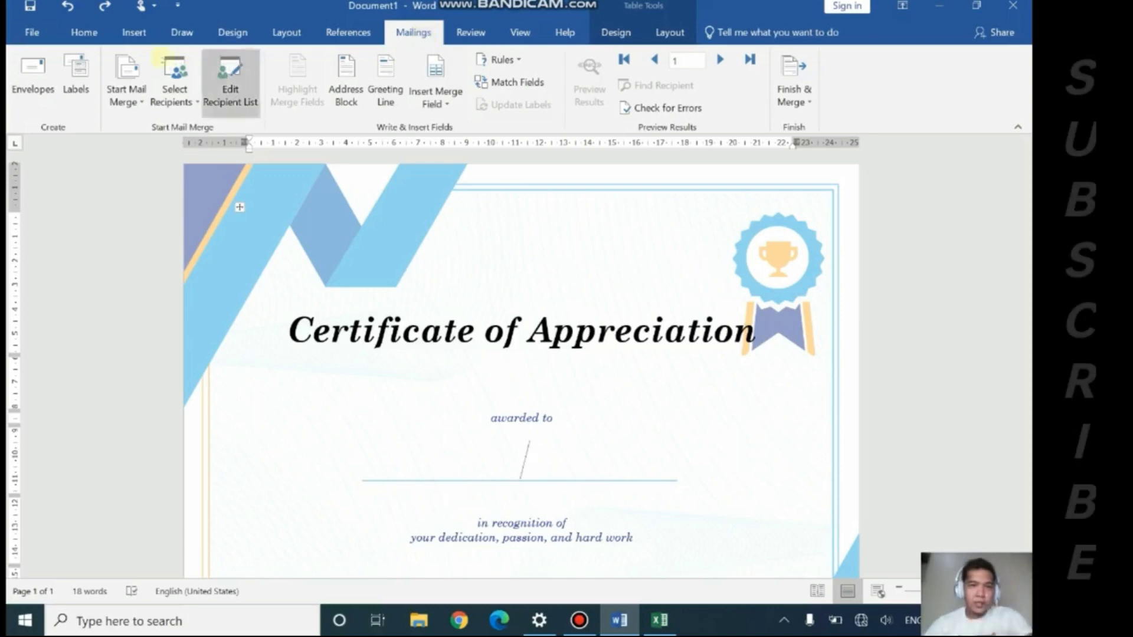
click(140, 103)
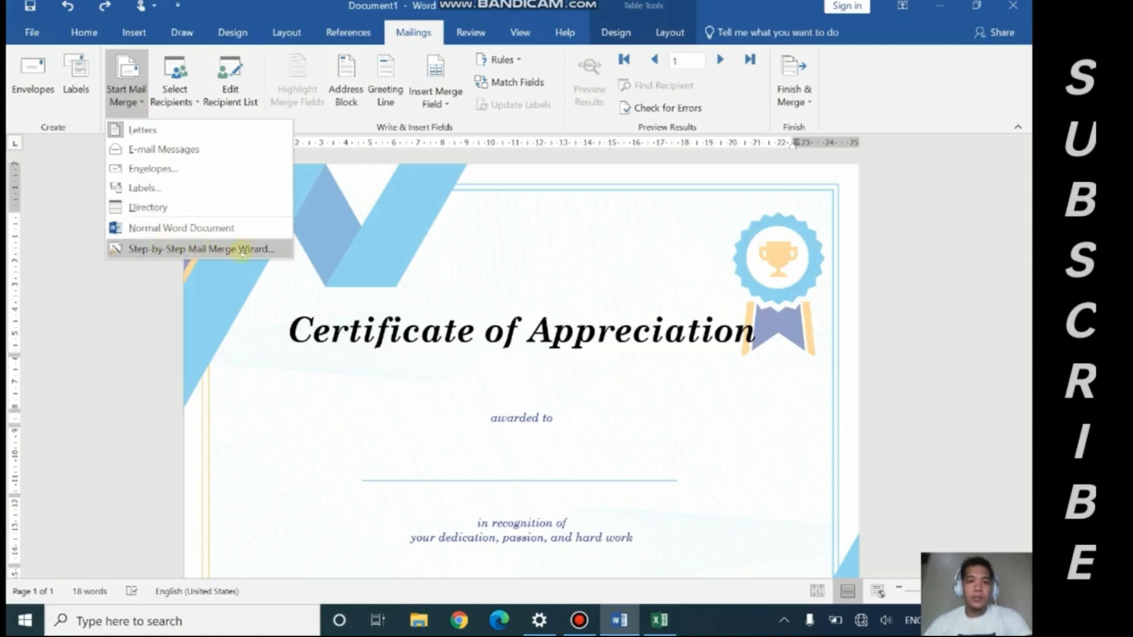
click(185, 230)
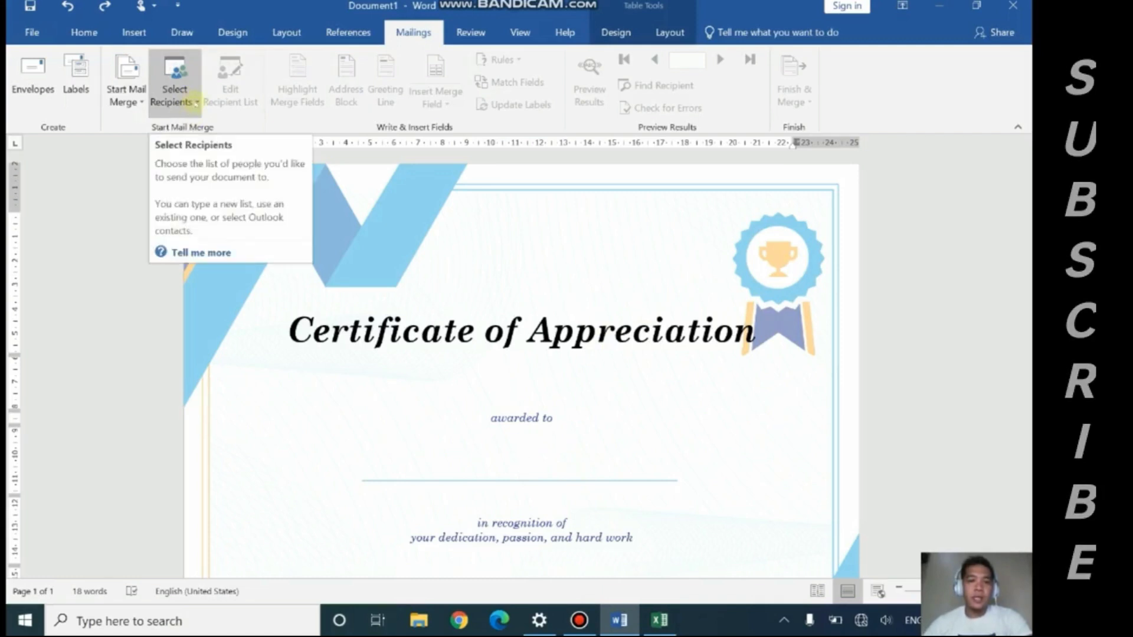
Choose the existing list sample cert.xlsx on the Desktop as the mail merge data source
click(197, 103)
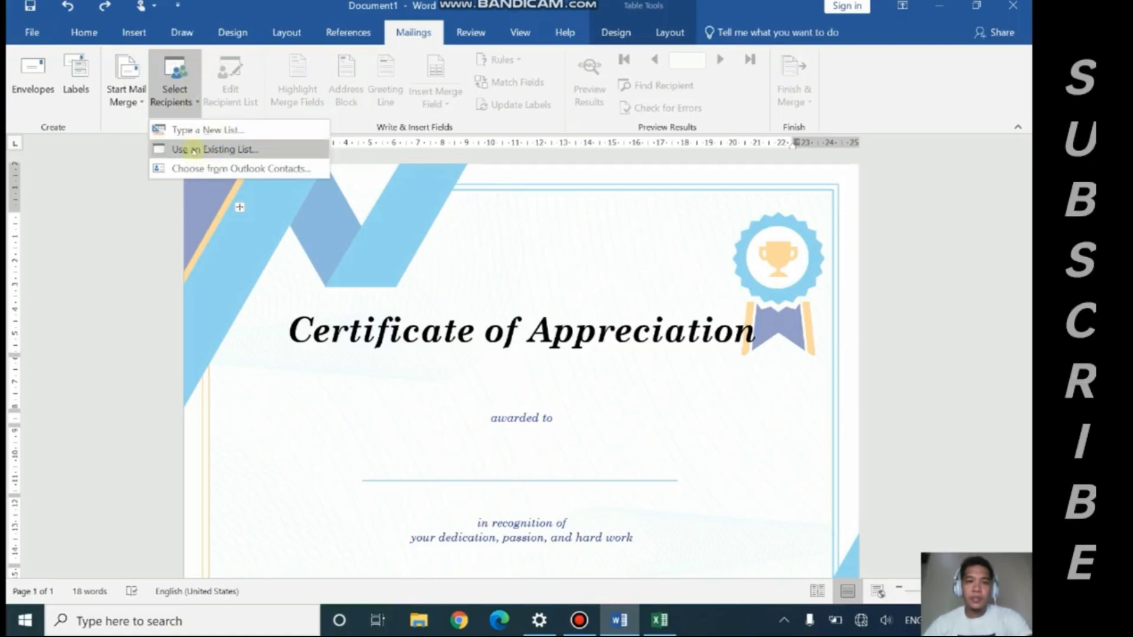
click(193, 150)
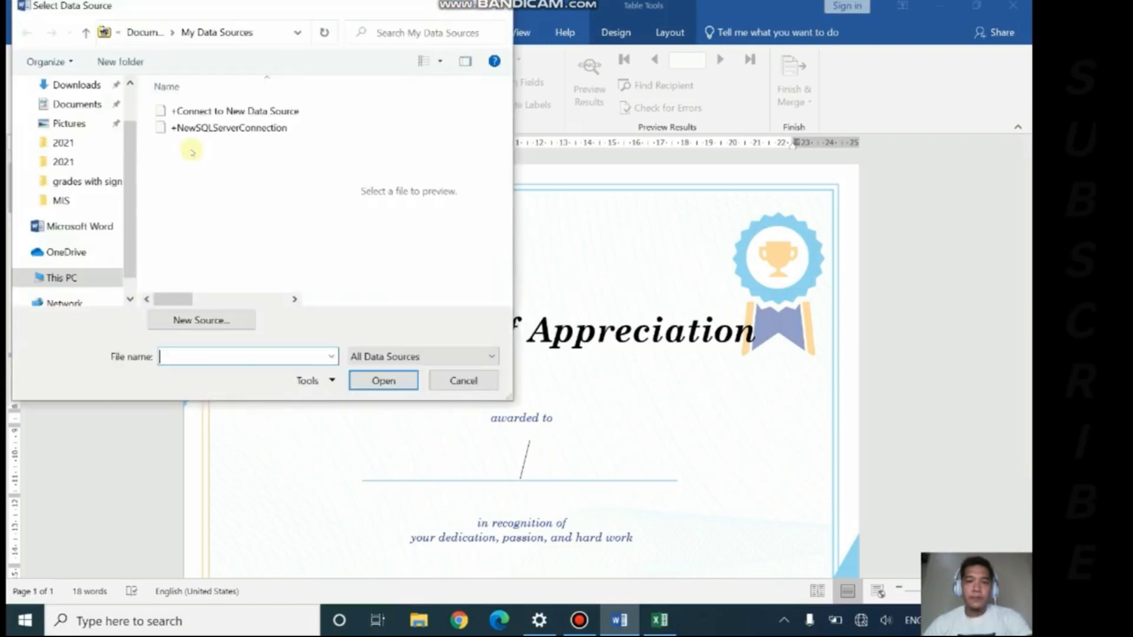
scroll(126, 191, up, 1)
click(85, 118)
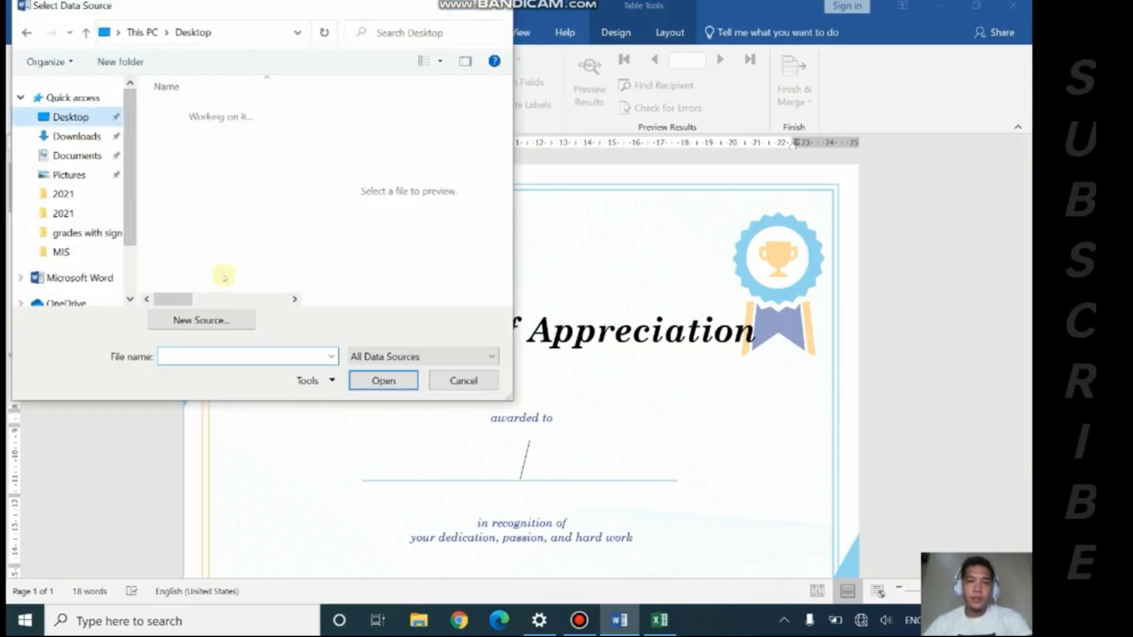
scroll(293, 262, down, 1)
scroll(293, 263, down, 3)
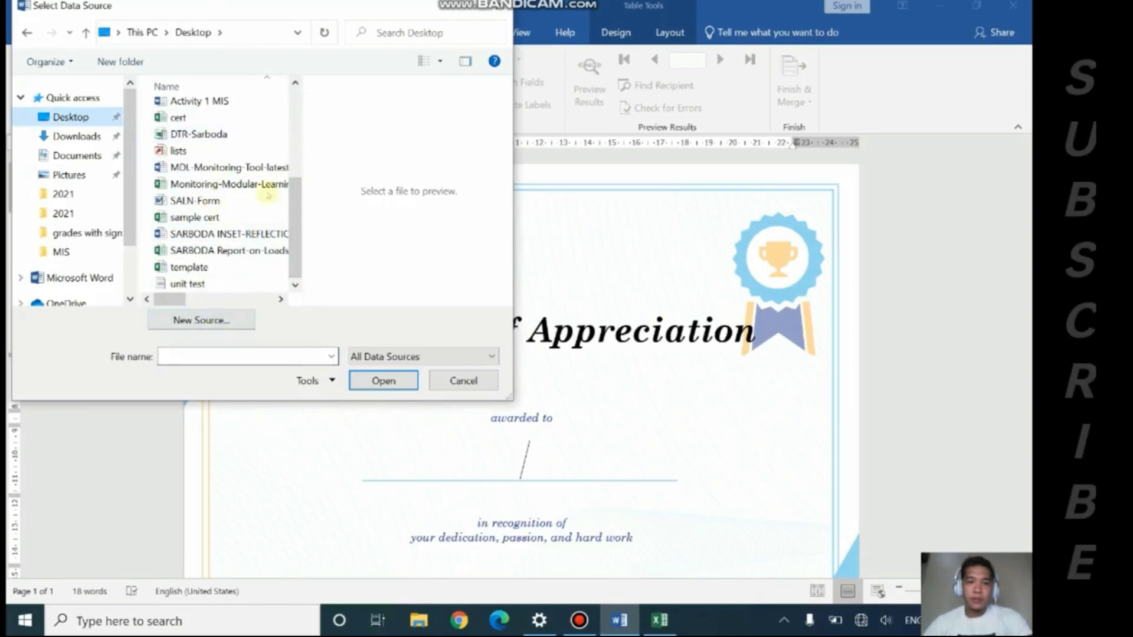
click(235, 356)
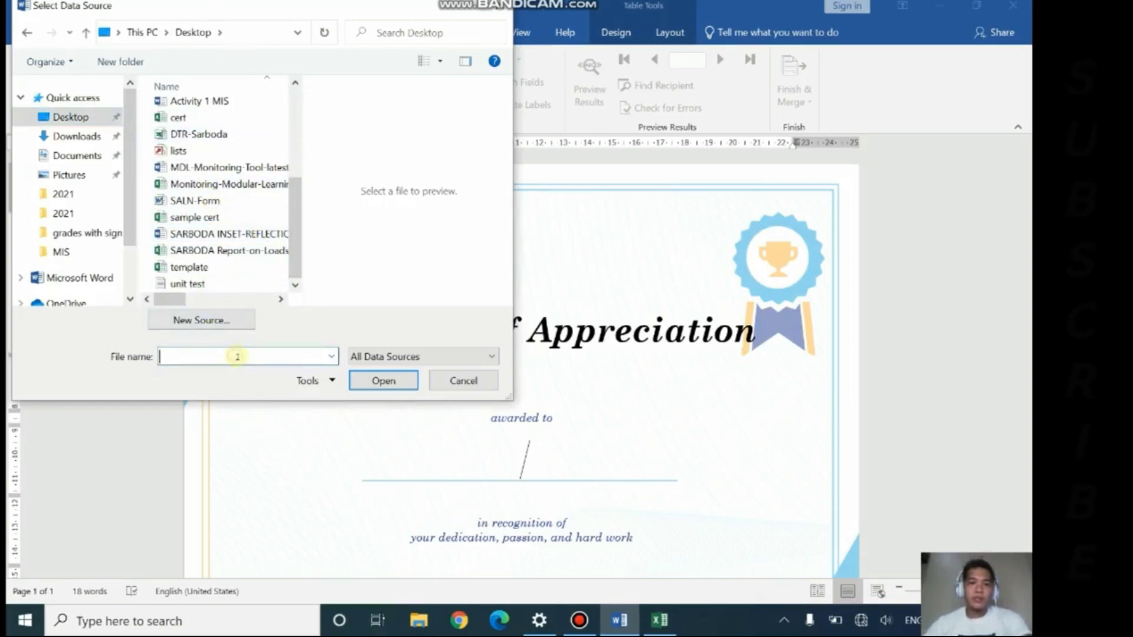
text(sample)
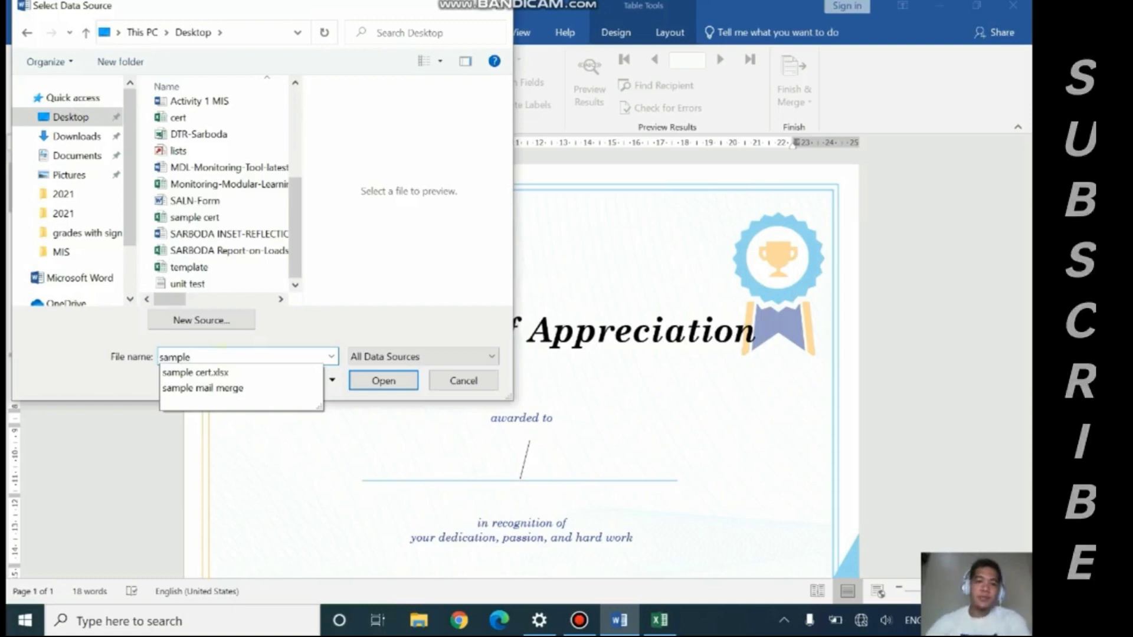
click(217, 372)
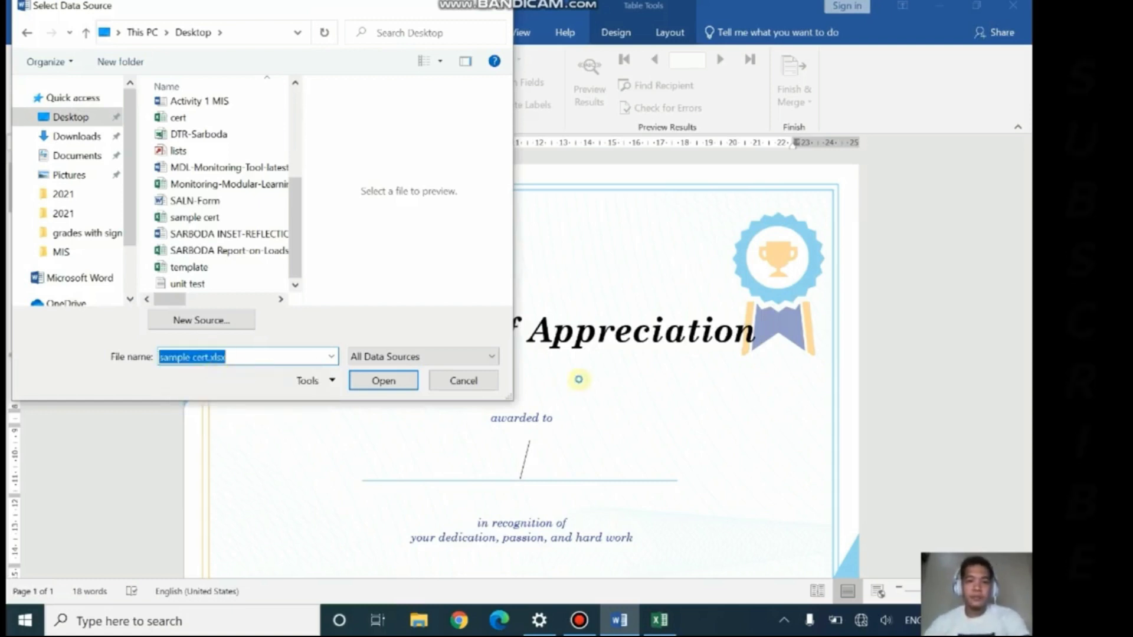
key(Return)
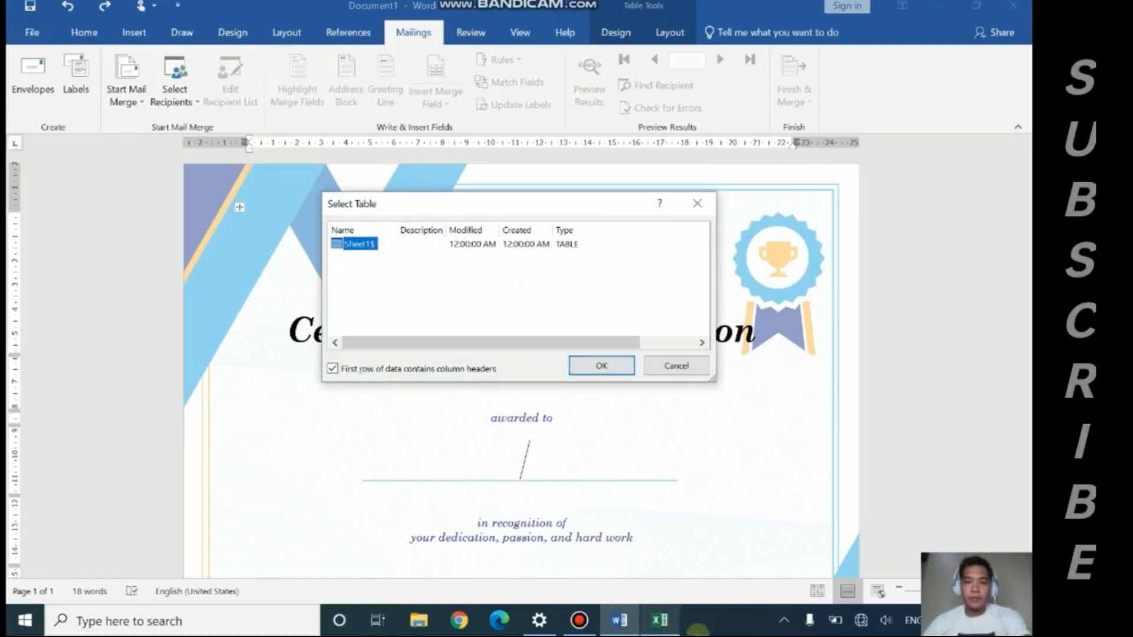
Check the employee list in Excel, then confirm Sheet1$ as the recipient table
click(660, 620)
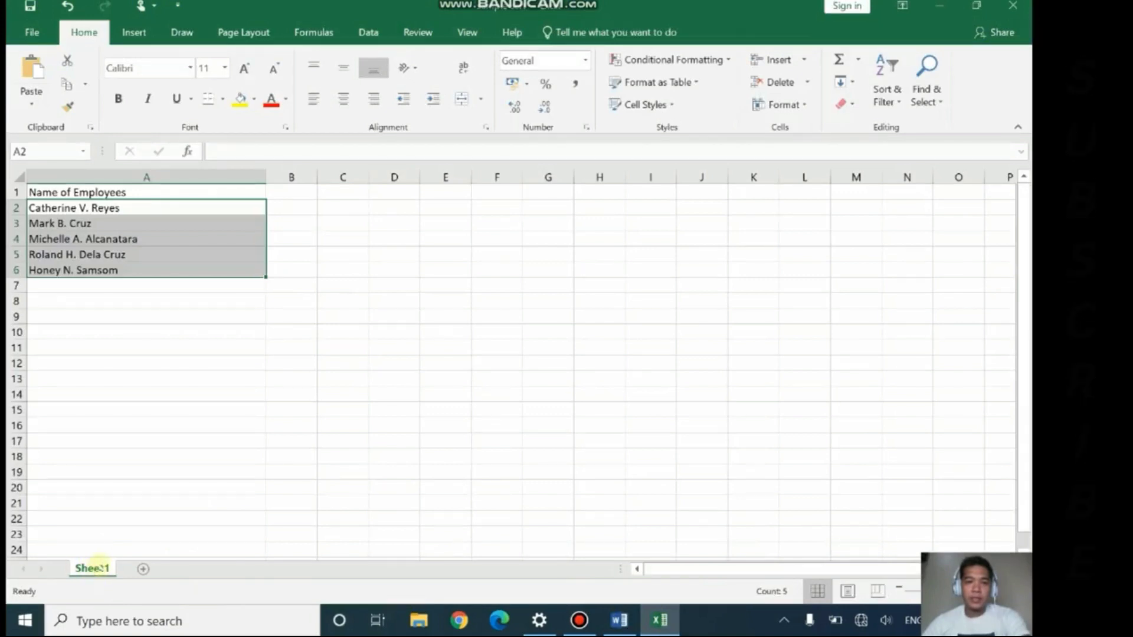
click(619, 620)
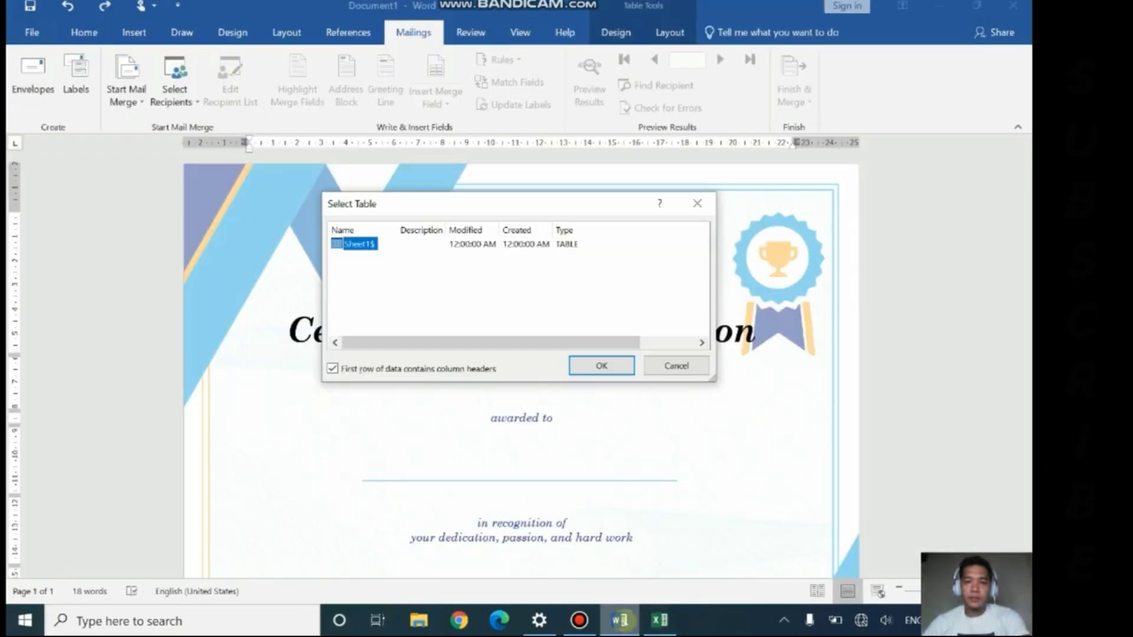
click(615, 362)
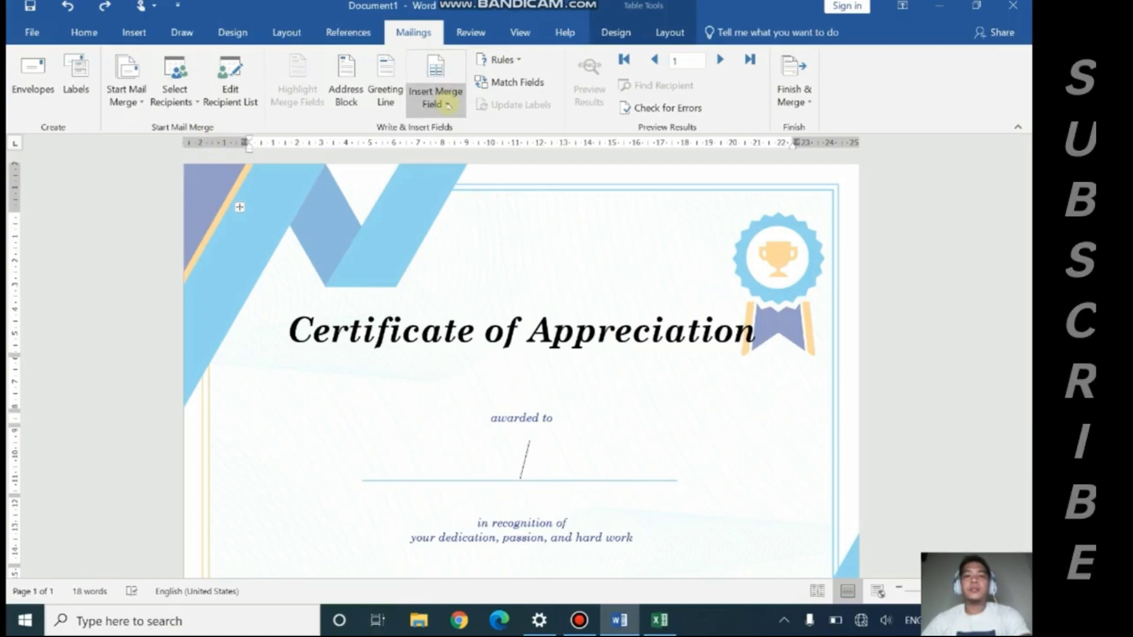
Check the Excel header, then insert the Name_of_Employees merge field on the certificate's name line
click(448, 105)
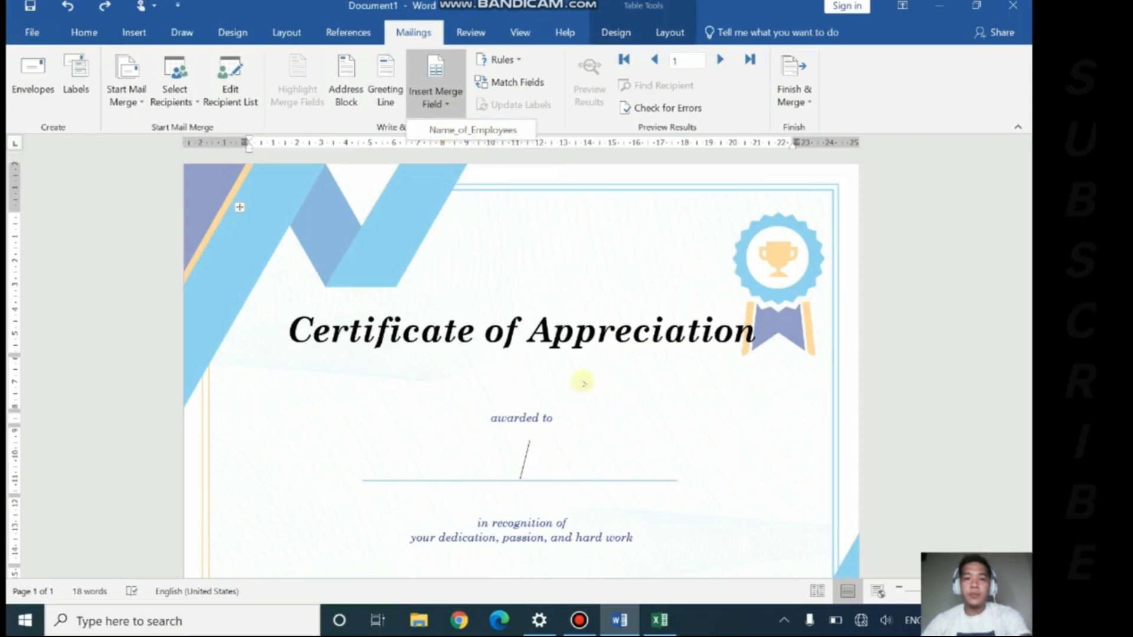
click(659, 619)
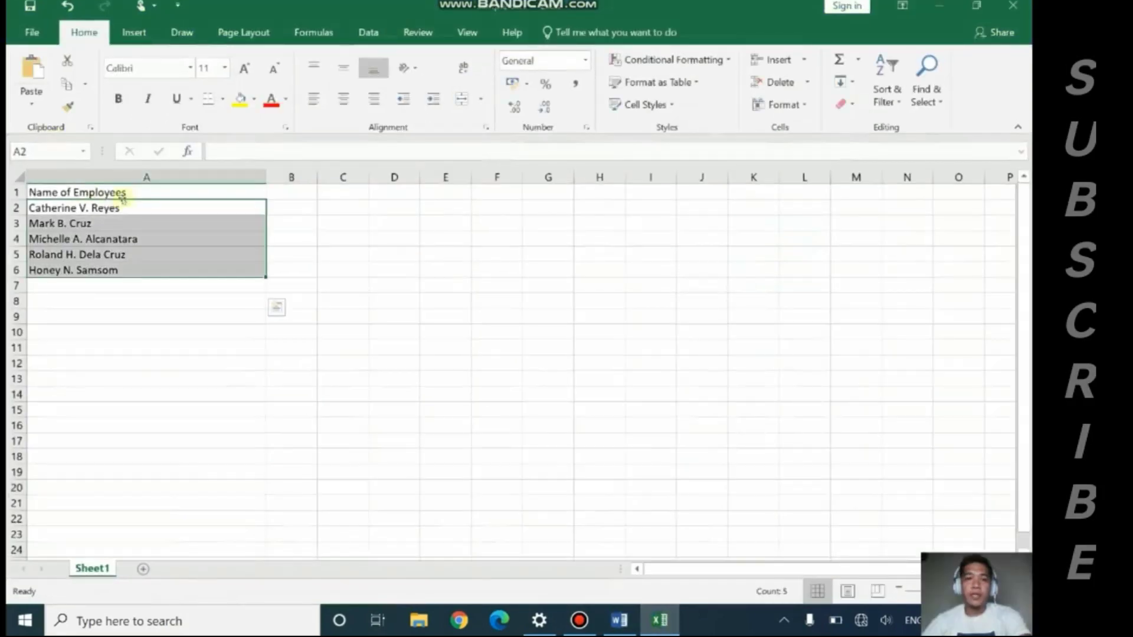
click(108, 195)
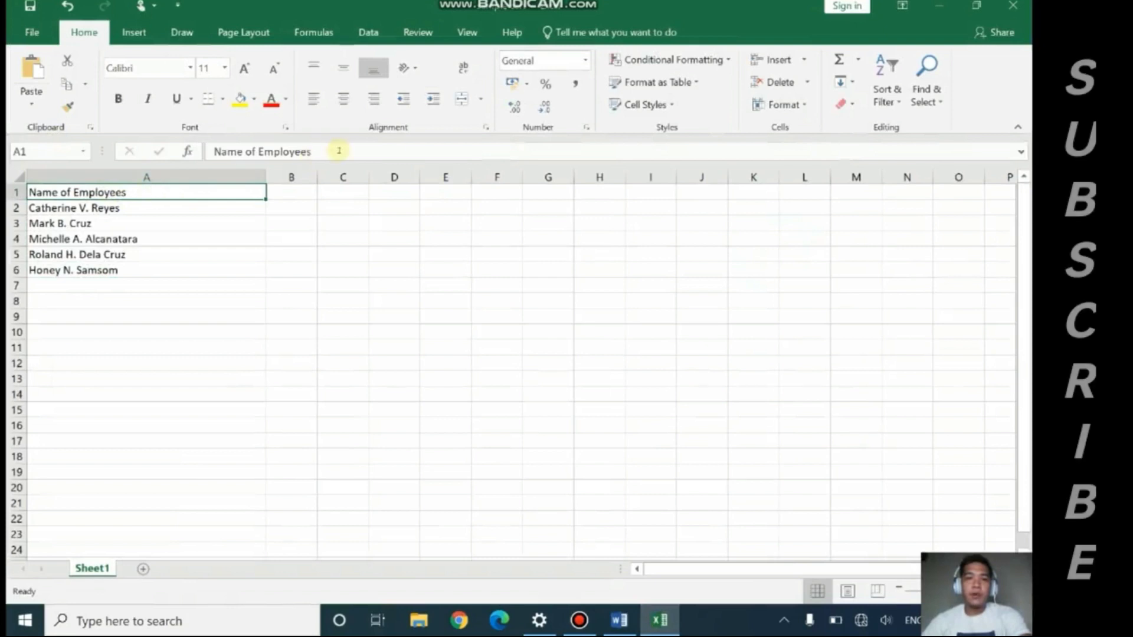
click(619, 620)
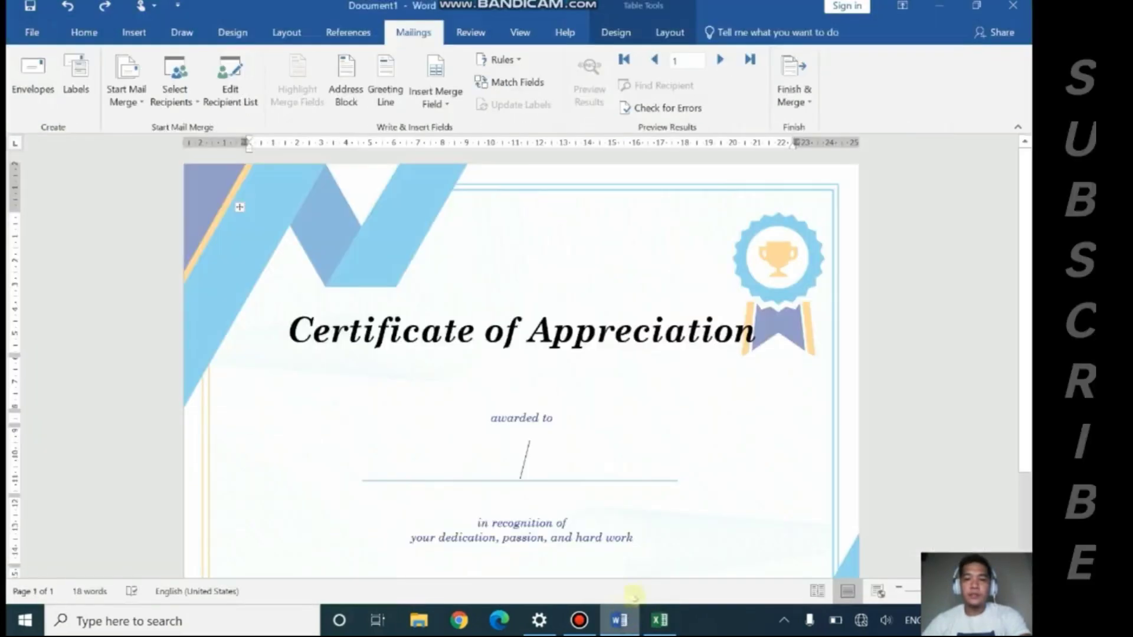
click(448, 85)
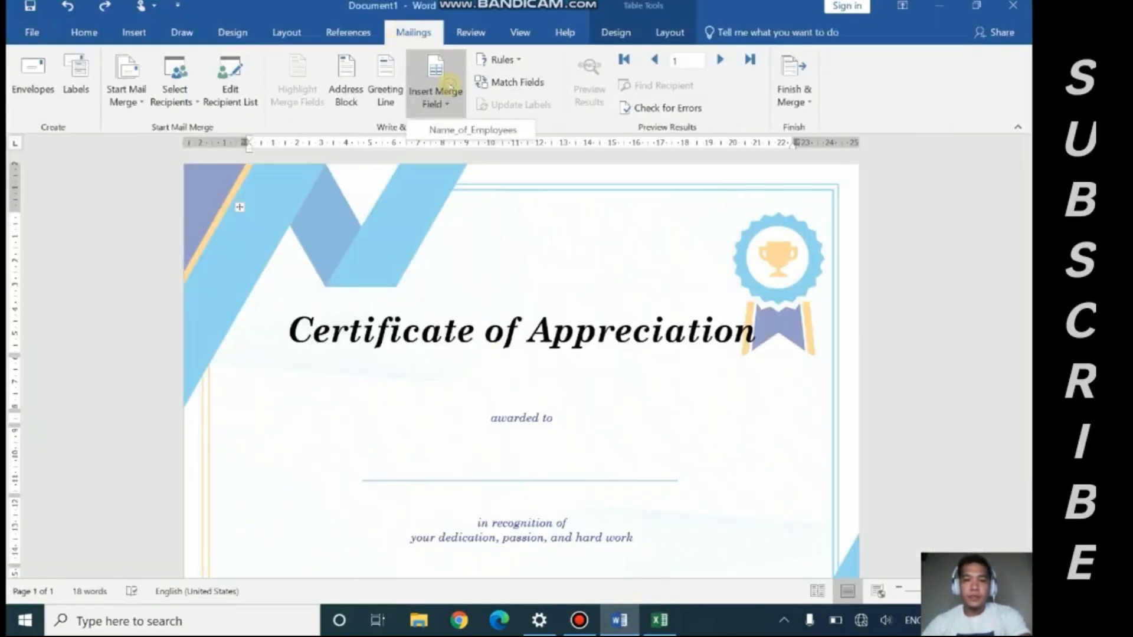
click(455, 131)
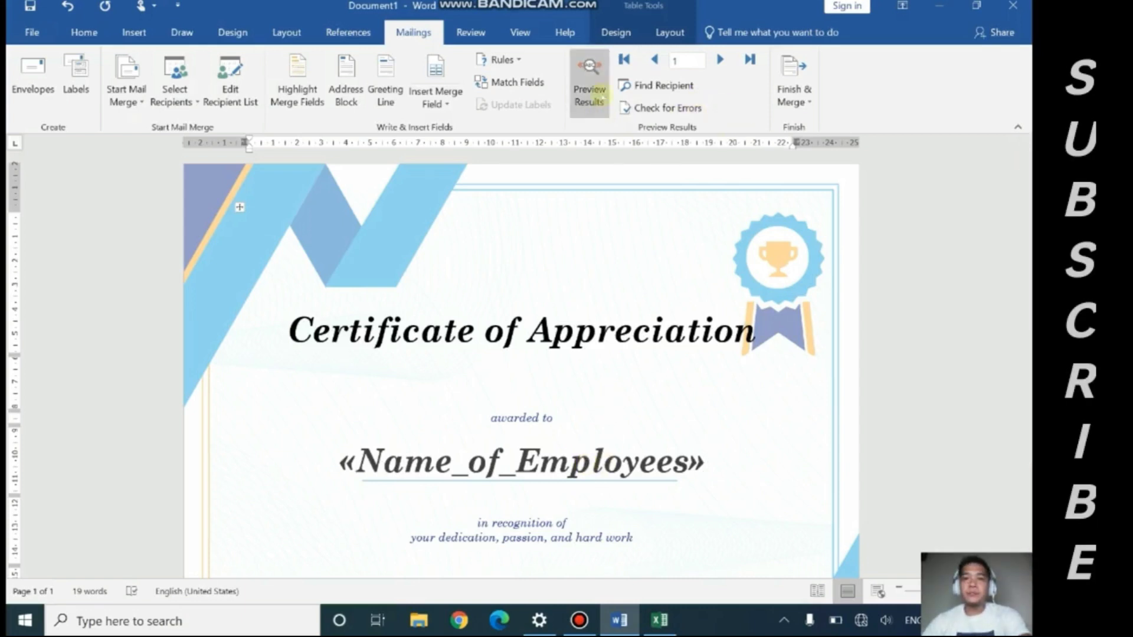
Preview the merged certificates and step through records 1 to 5
click(594, 66)
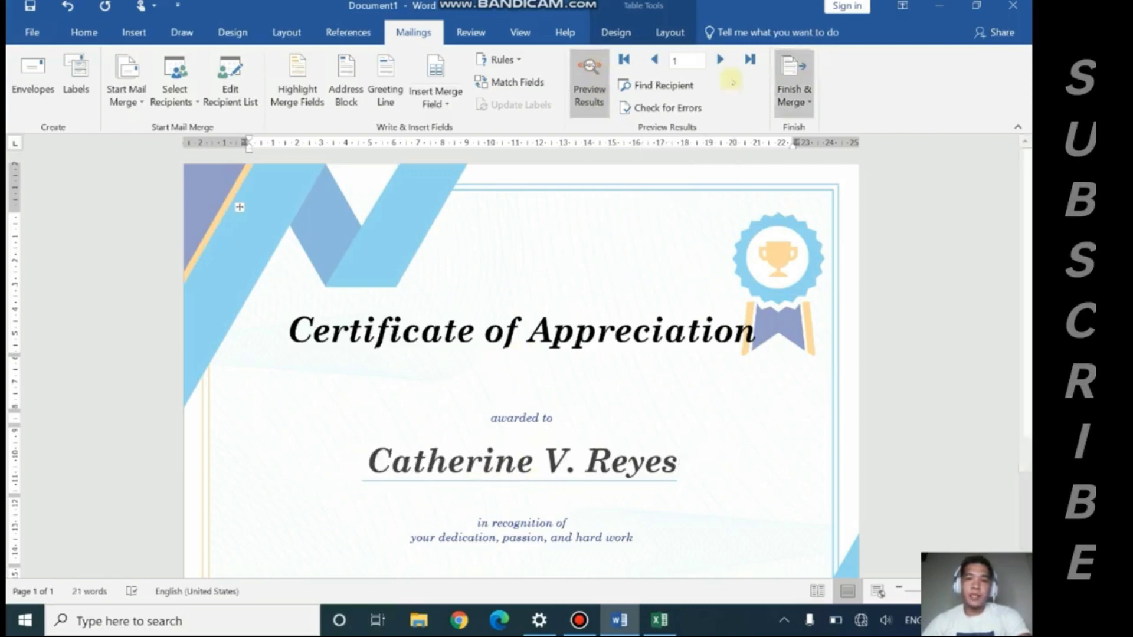
click(719, 59)
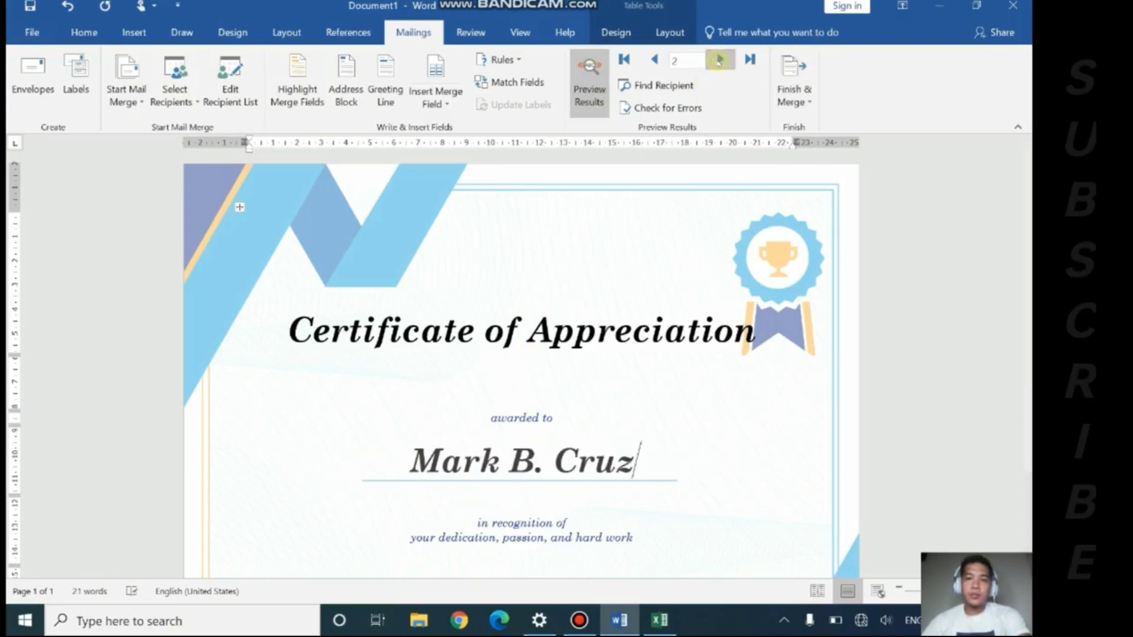
click(720, 59)
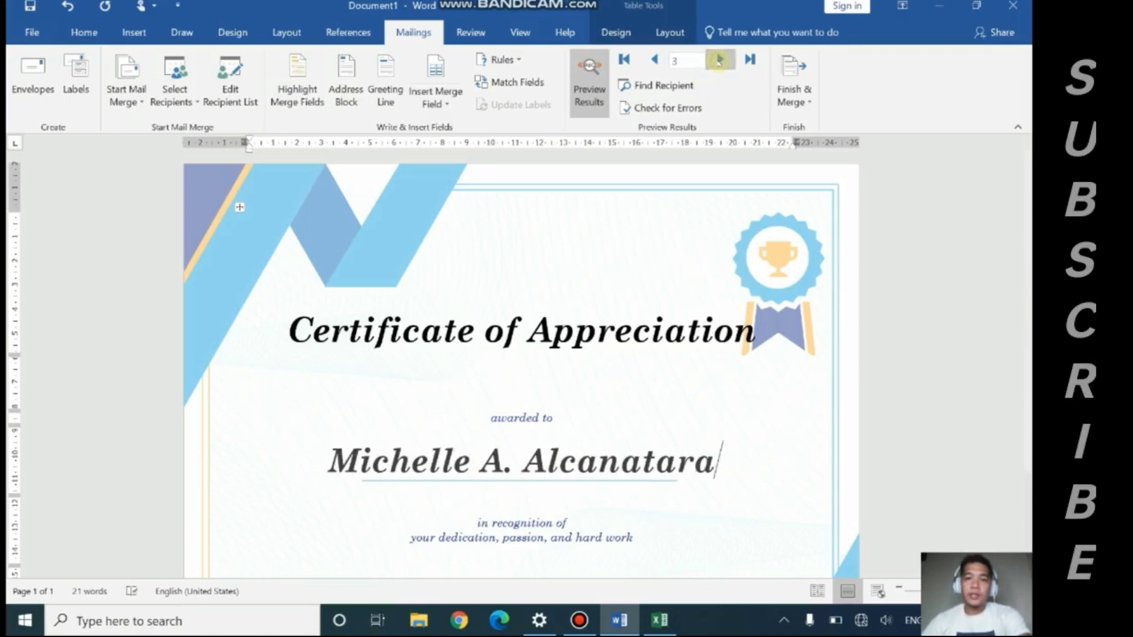
click(719, 60)
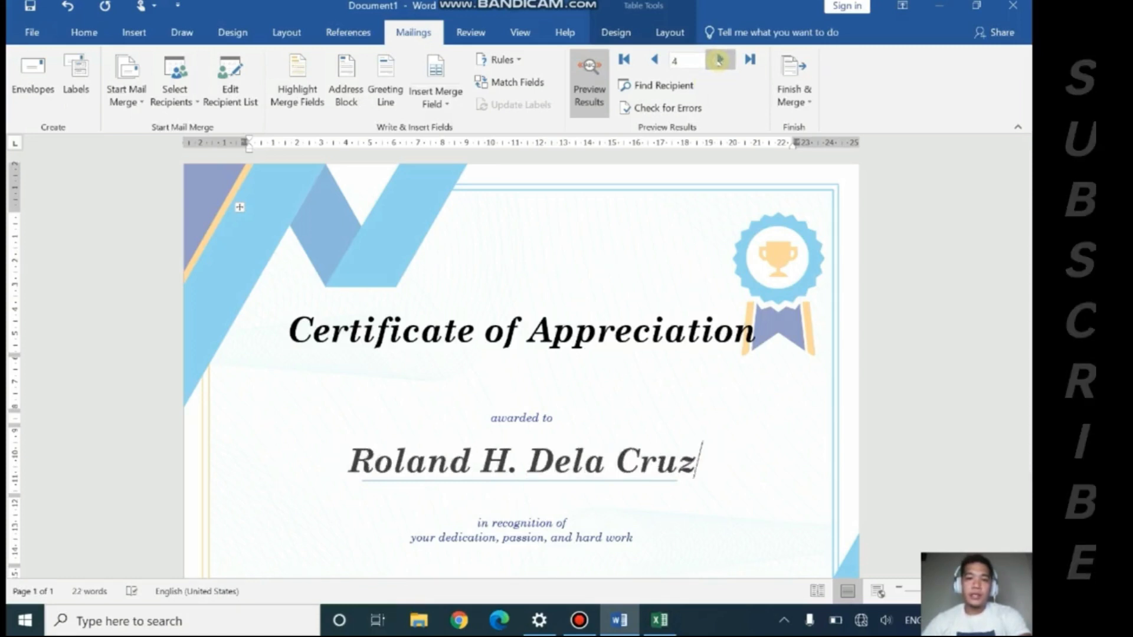
click(719, 60)
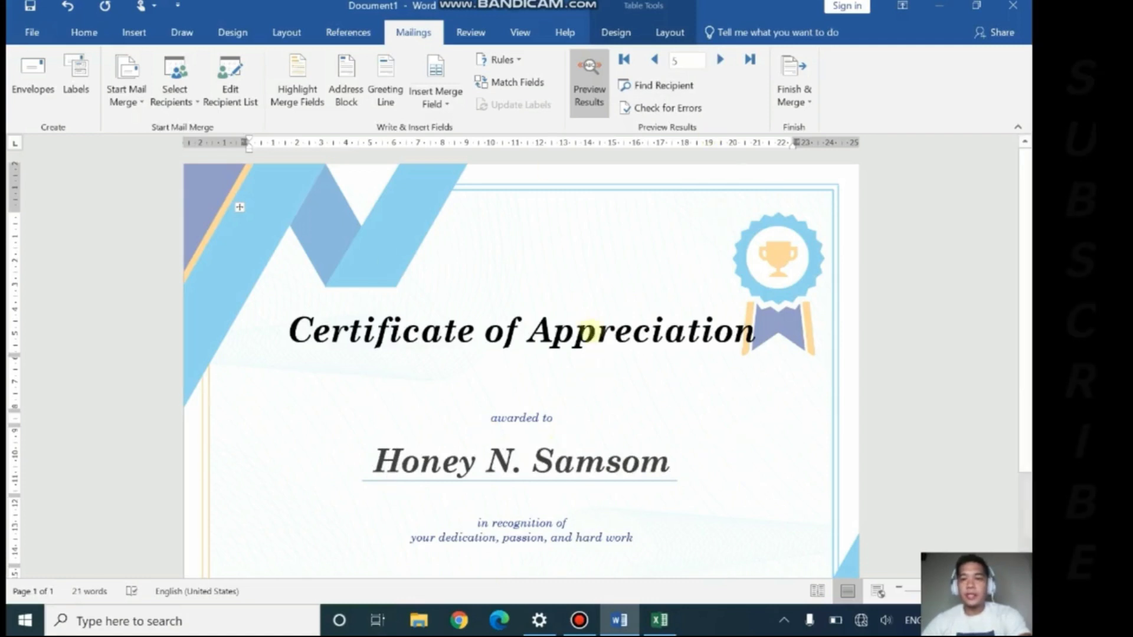
Cancel a print attempt, then merge all records into a new document via Edit Individual Documents
click(796, 73)
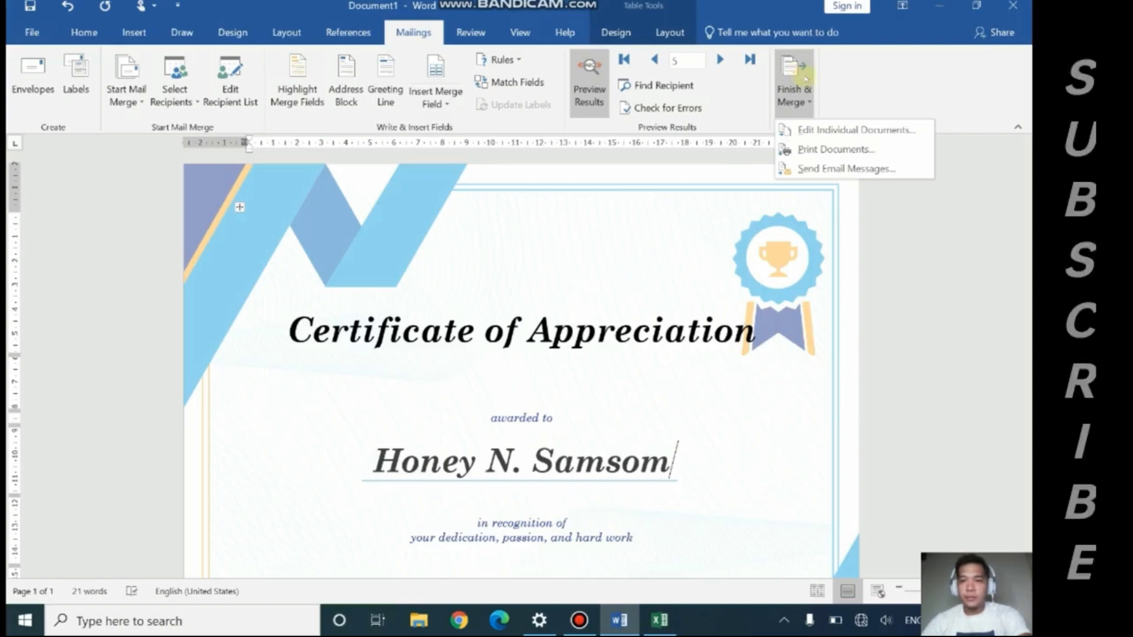
click(835, 150)
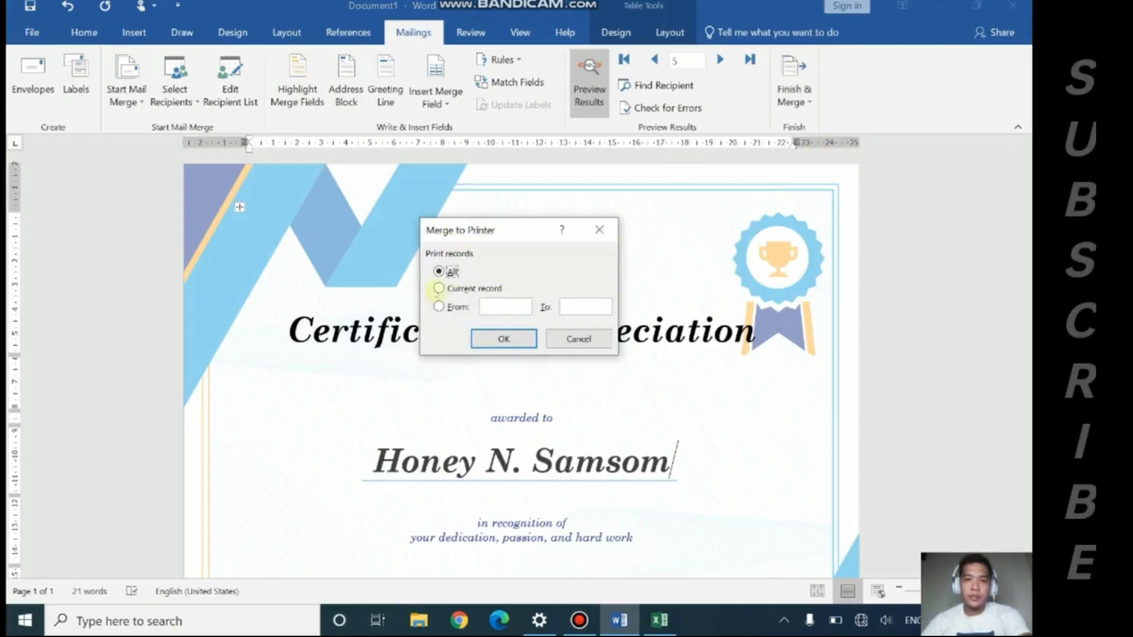
click(578, 339)
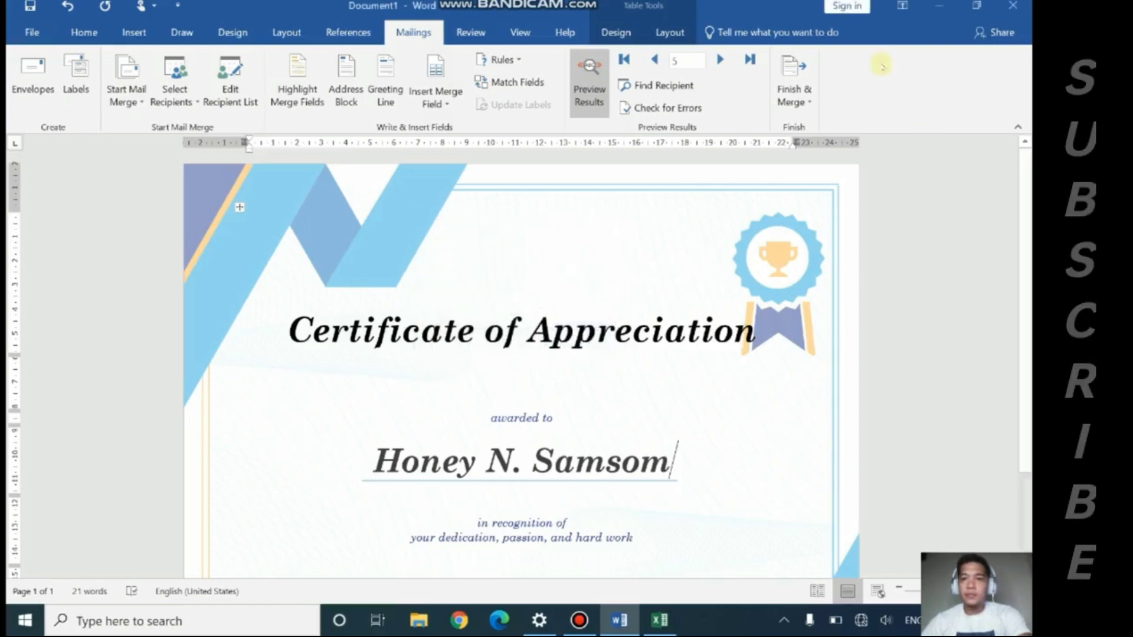
click(801, 75)
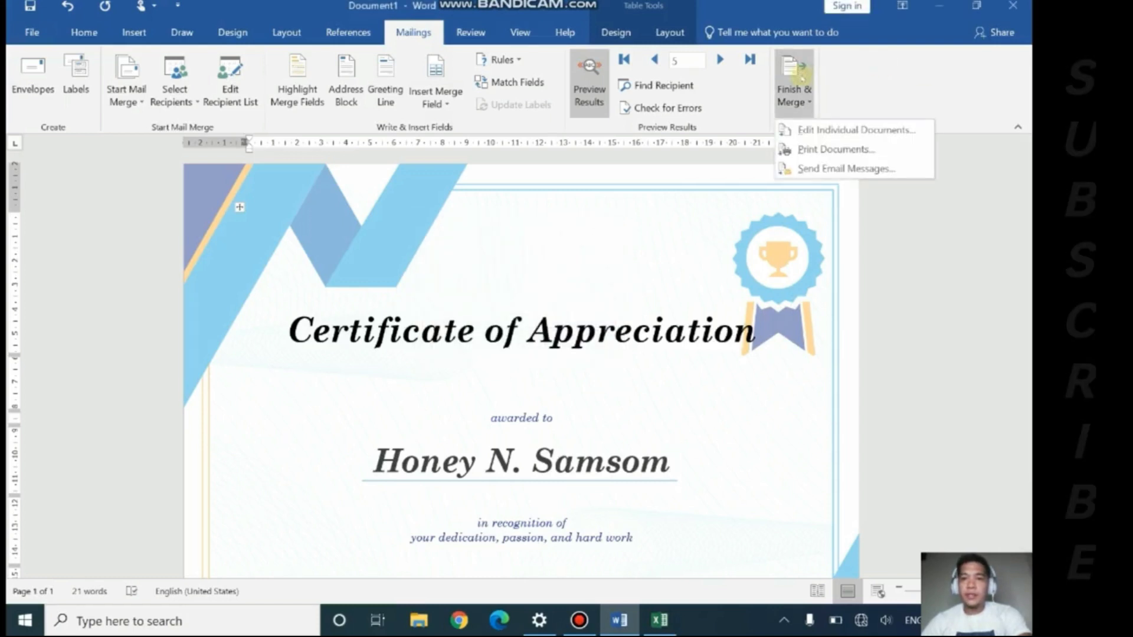
click(838, 131)
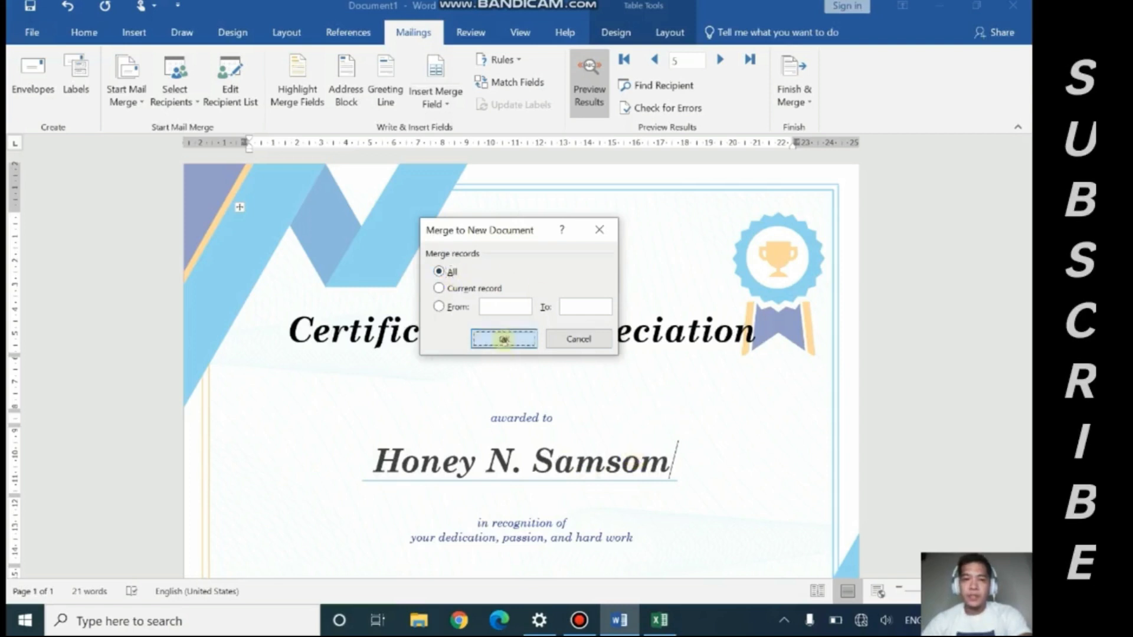
click(501, 339)
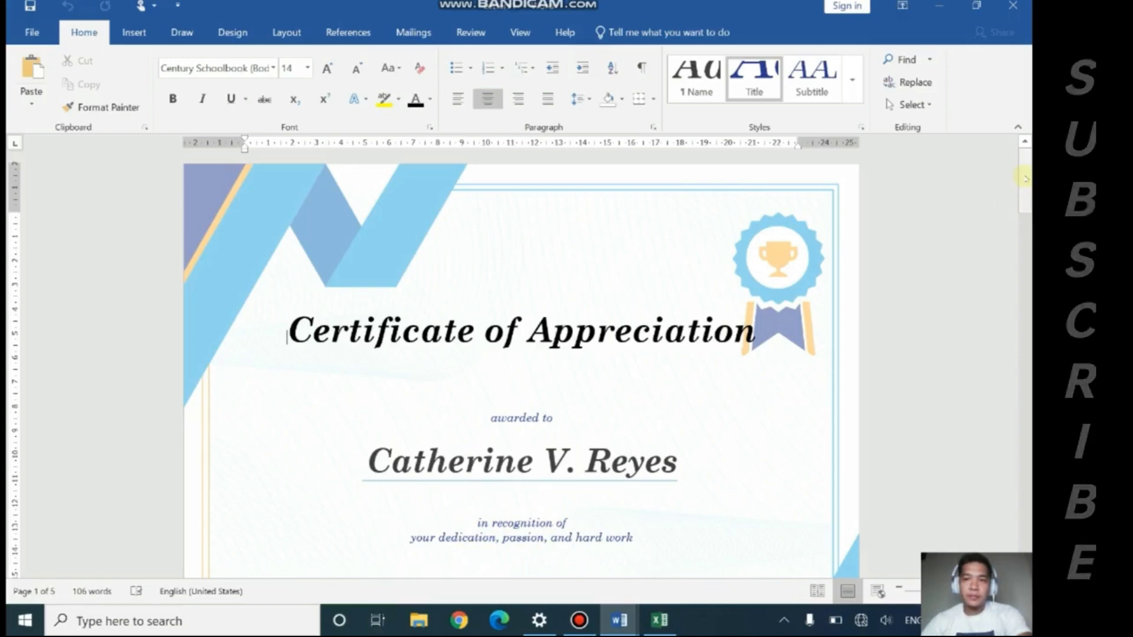
drag(1024, 179, 1025, 390)
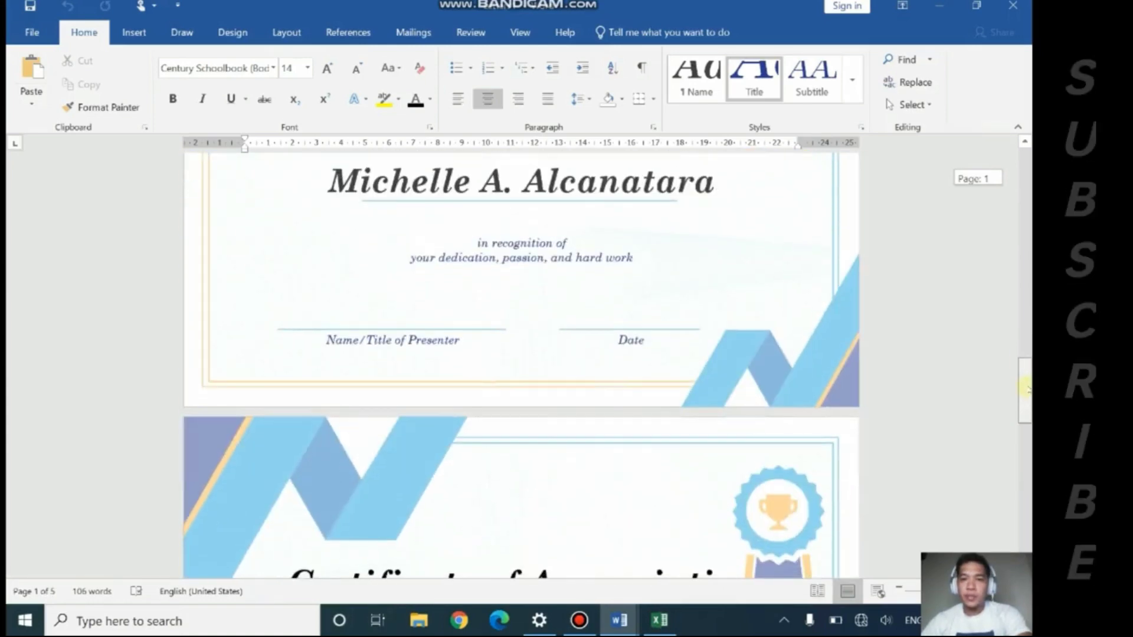
scroll(1026, 389, down, 5)
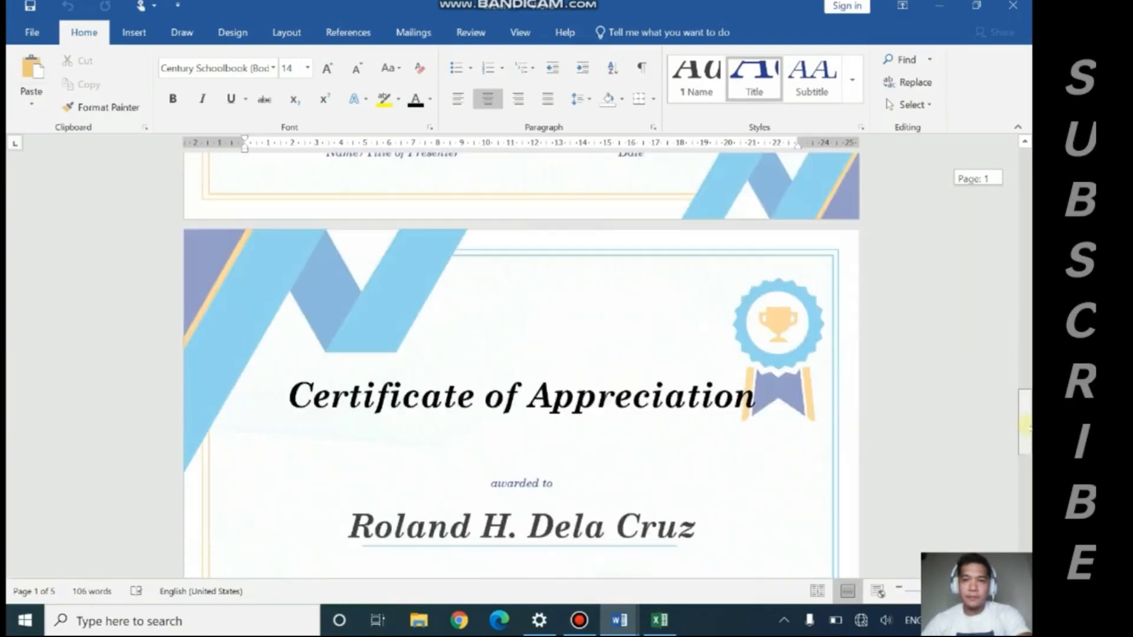
drag(1027, 353, 1020, 569)
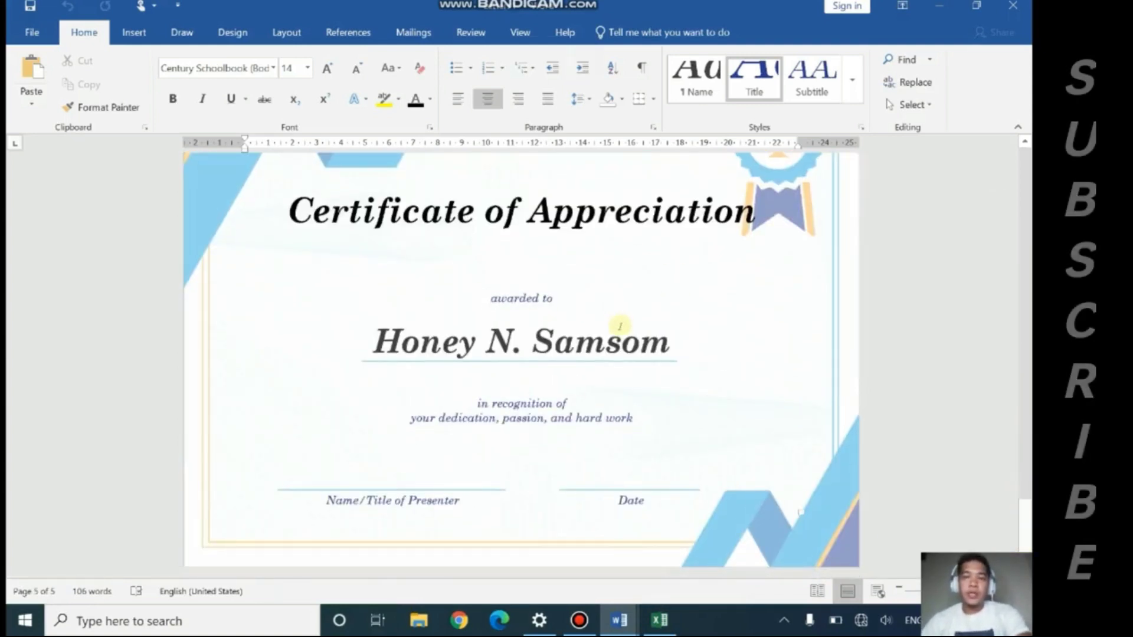
click(34, 33)
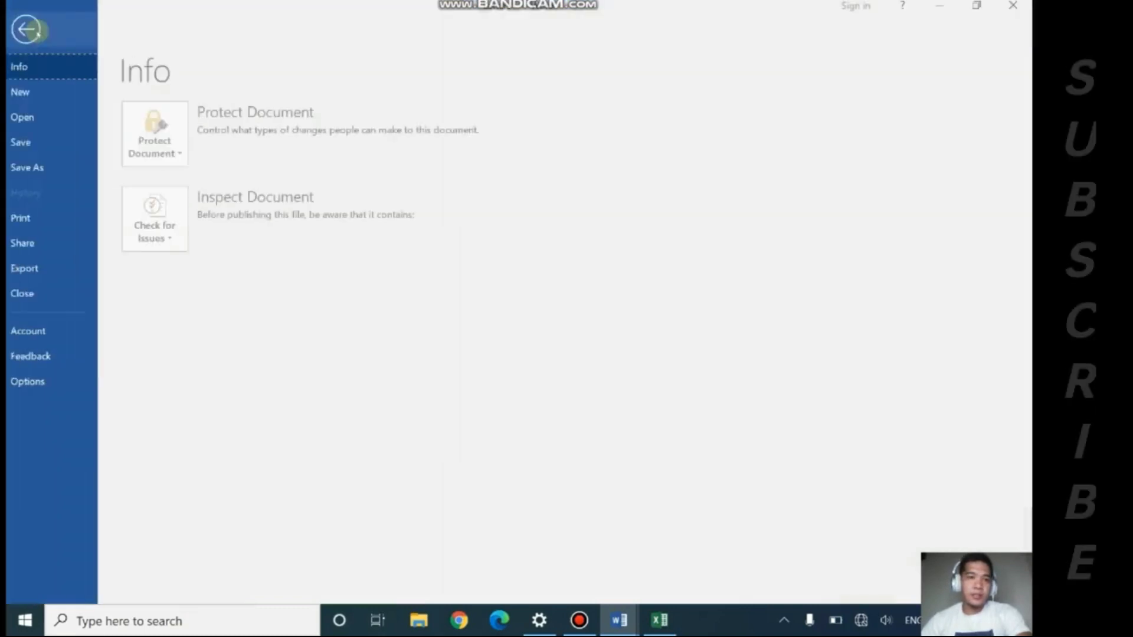
Save the merged document to the Desktop as 'cert for employess'
click(35, 159)
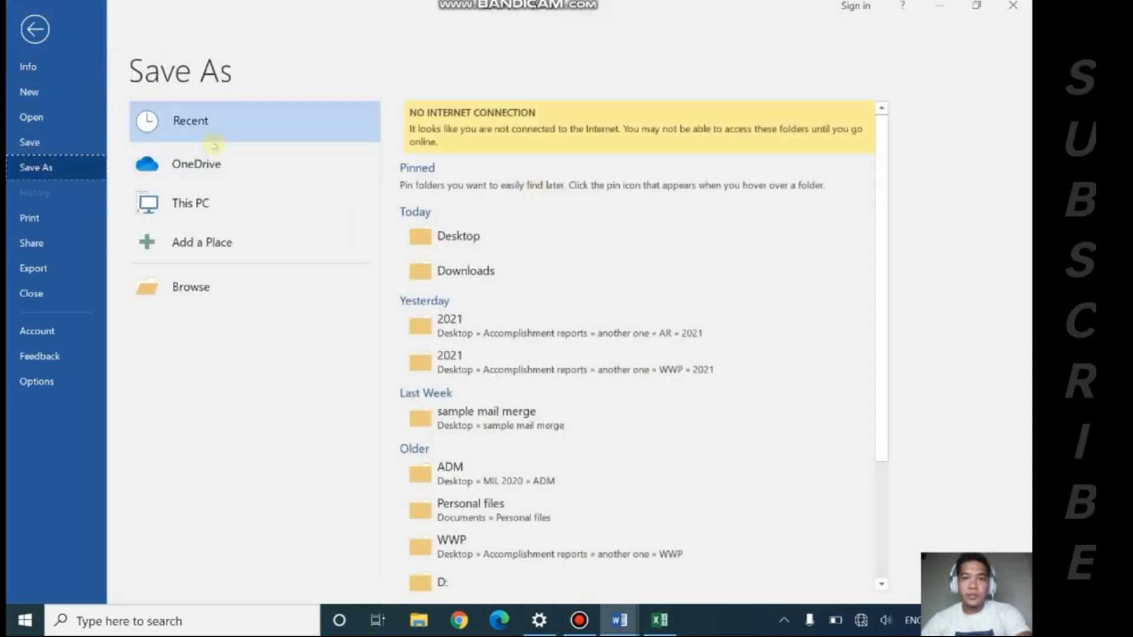
click(222, 292)
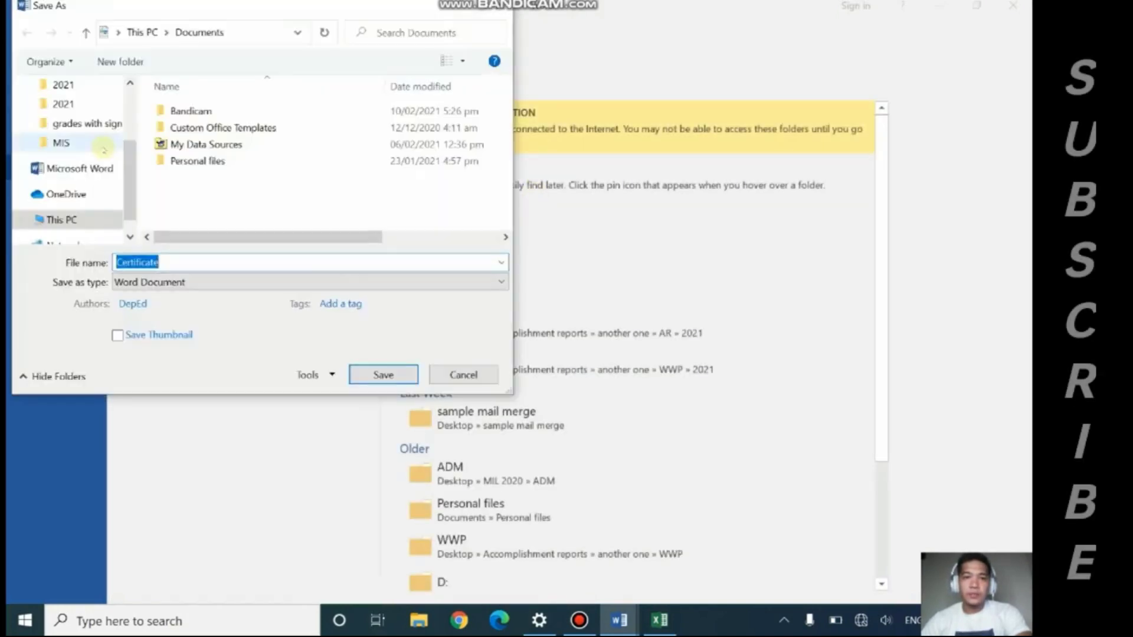
scroll(93, 118, up, 3)
click(94, 118)
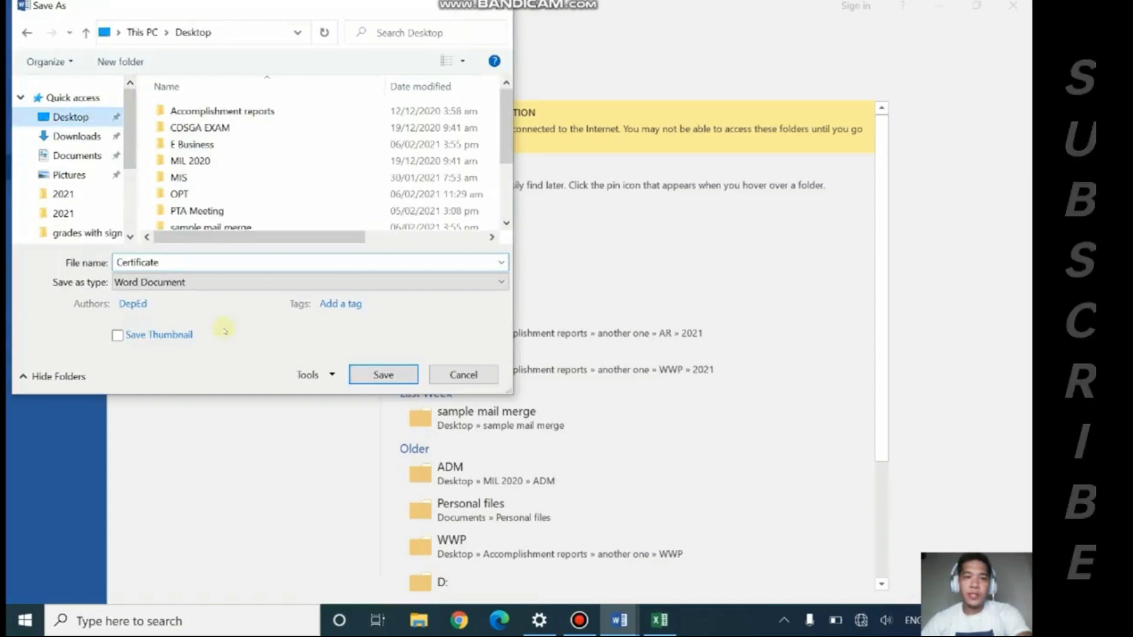
double_click(223, 258)
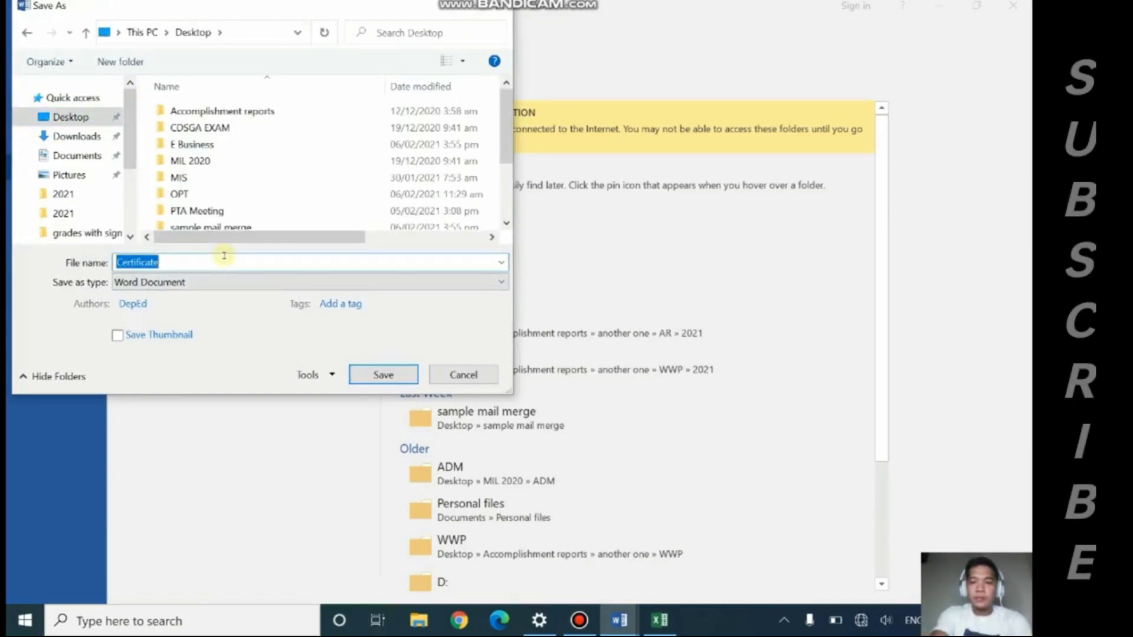
text(cert )
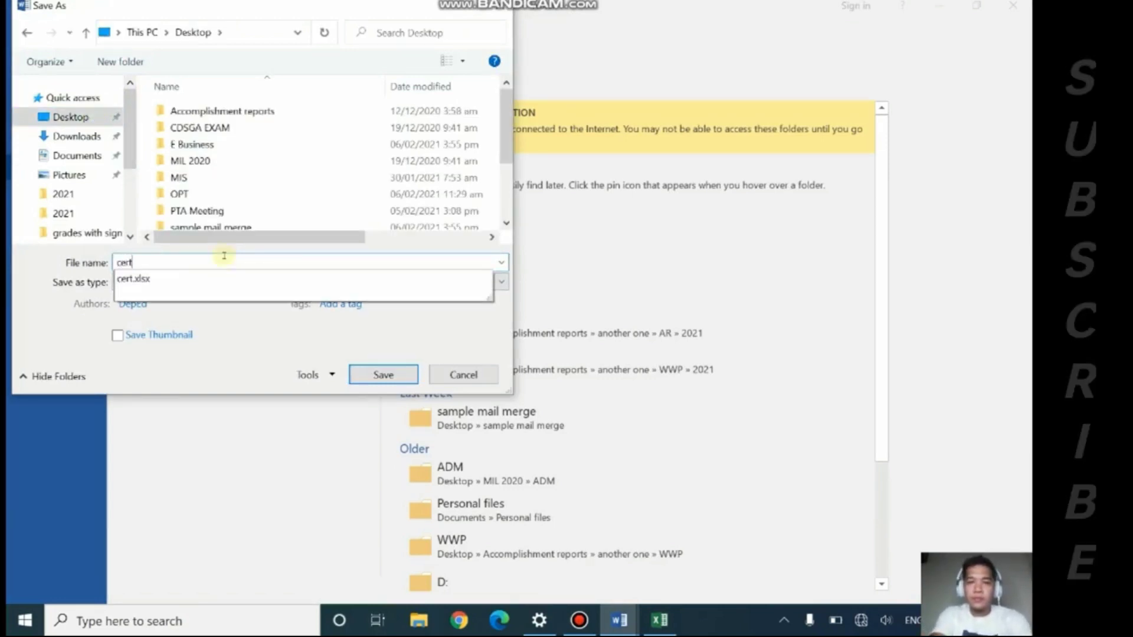
text(for emp)
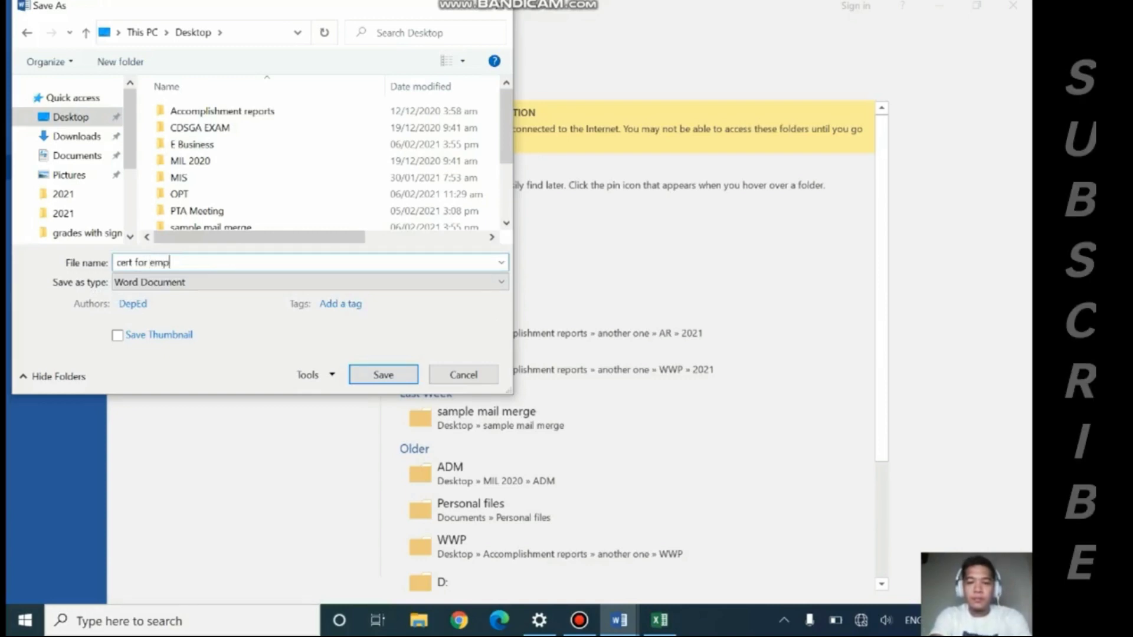
text(loyess)
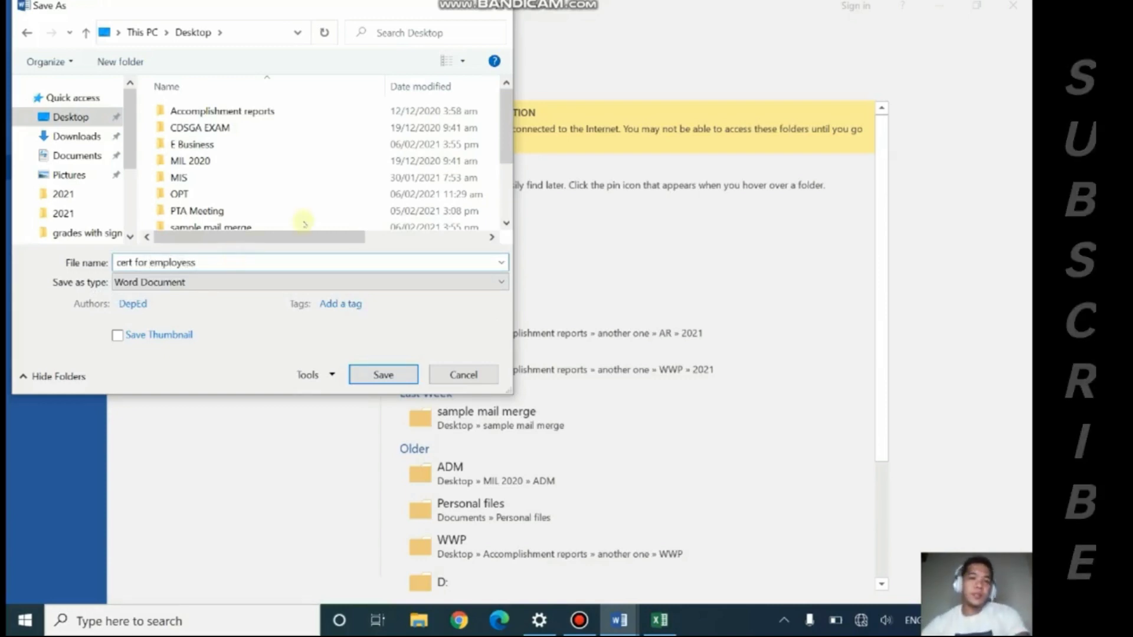
click(383, 375)
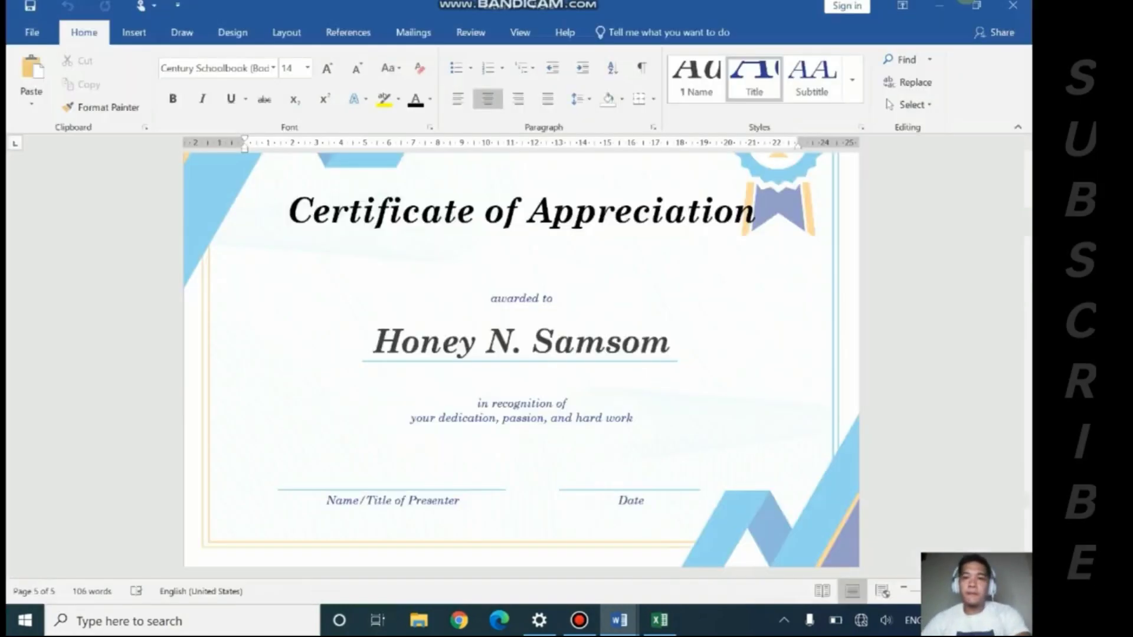
Close the merged window, discard Document1, close Excel, and reopen 'cert for employess' from the Desktop
click(1020, 6)
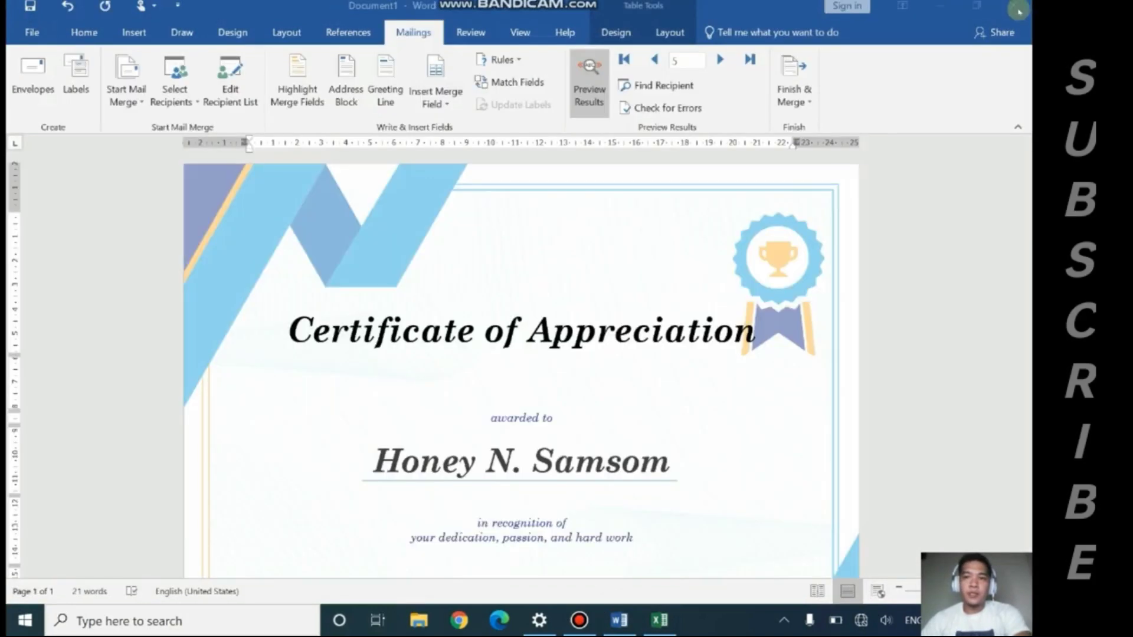
click(1015, 6)
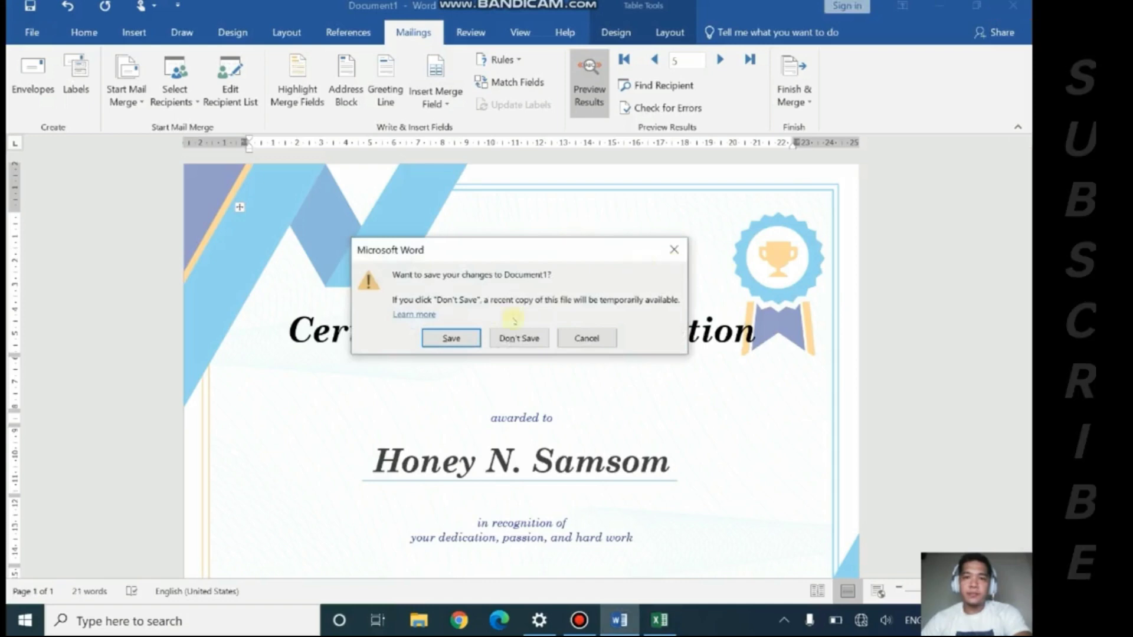
click(503, 338)
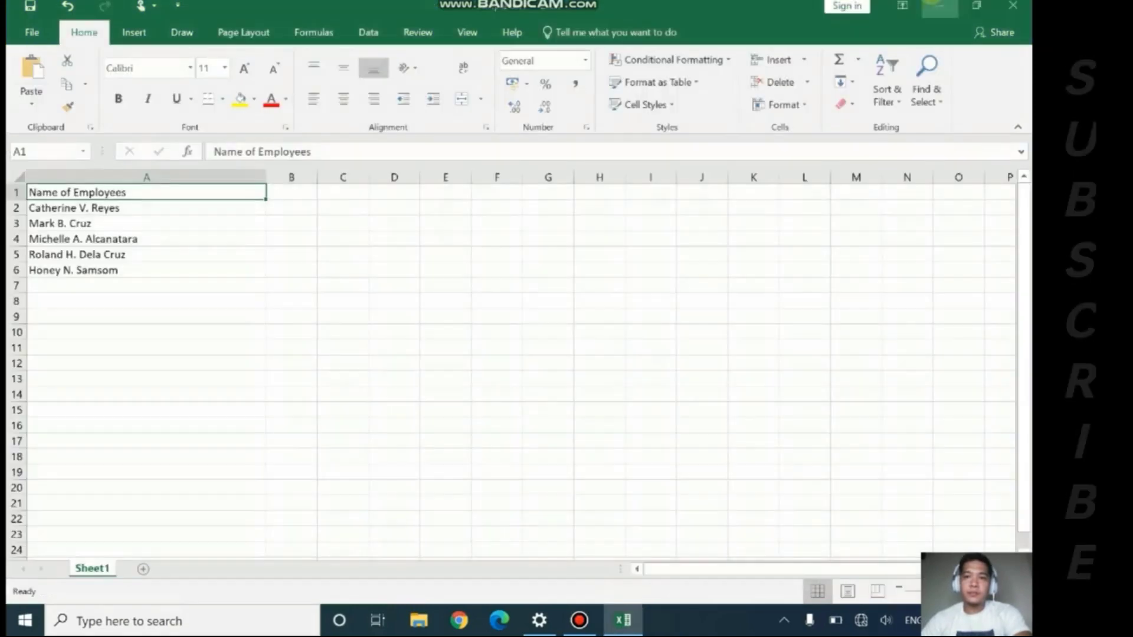
click(1015, 7)
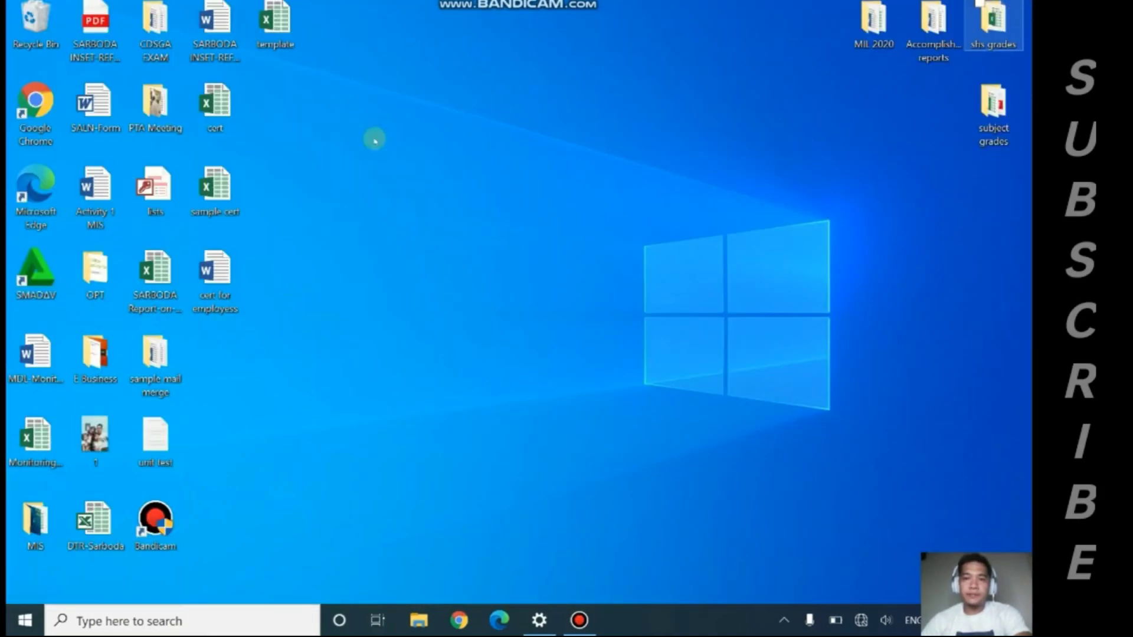
click(230, 274)
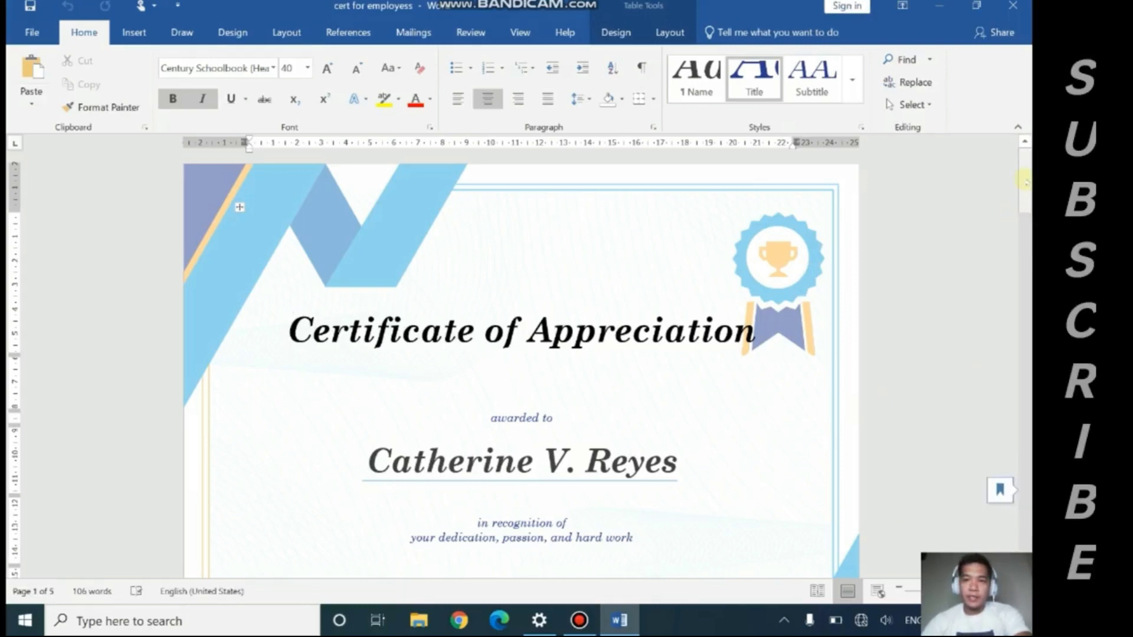
Scroll to the fifth certificate, check the last employee's name, and close the document
drag(1025, 180, 1025, 460)
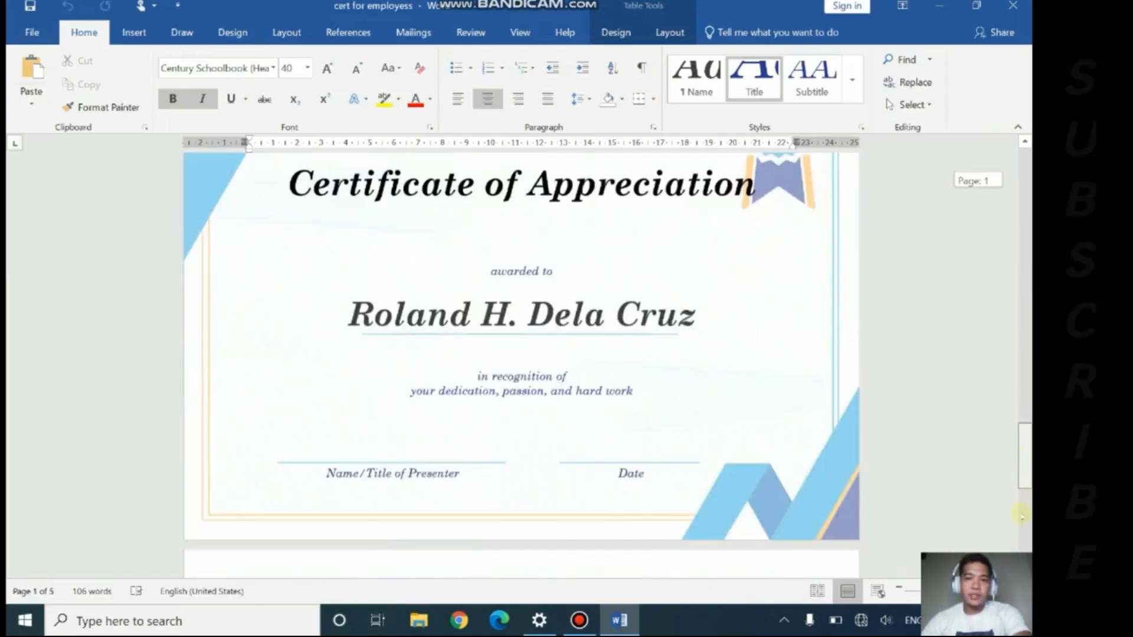
drag(1025, 460, 1025, 522)
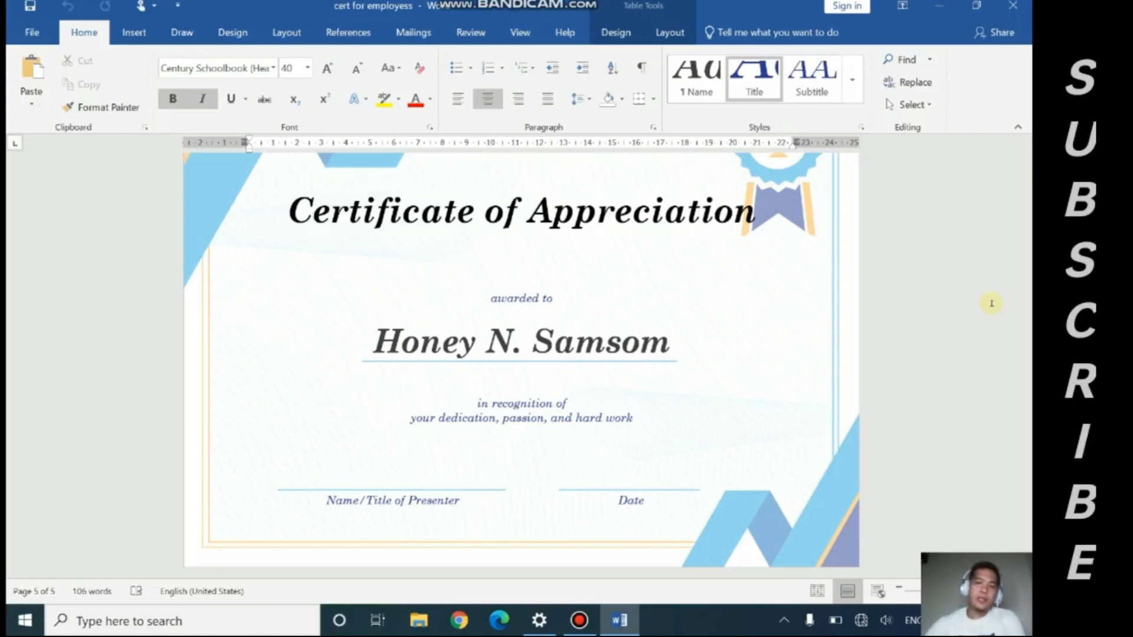
drag(609, 343, 478, 341)
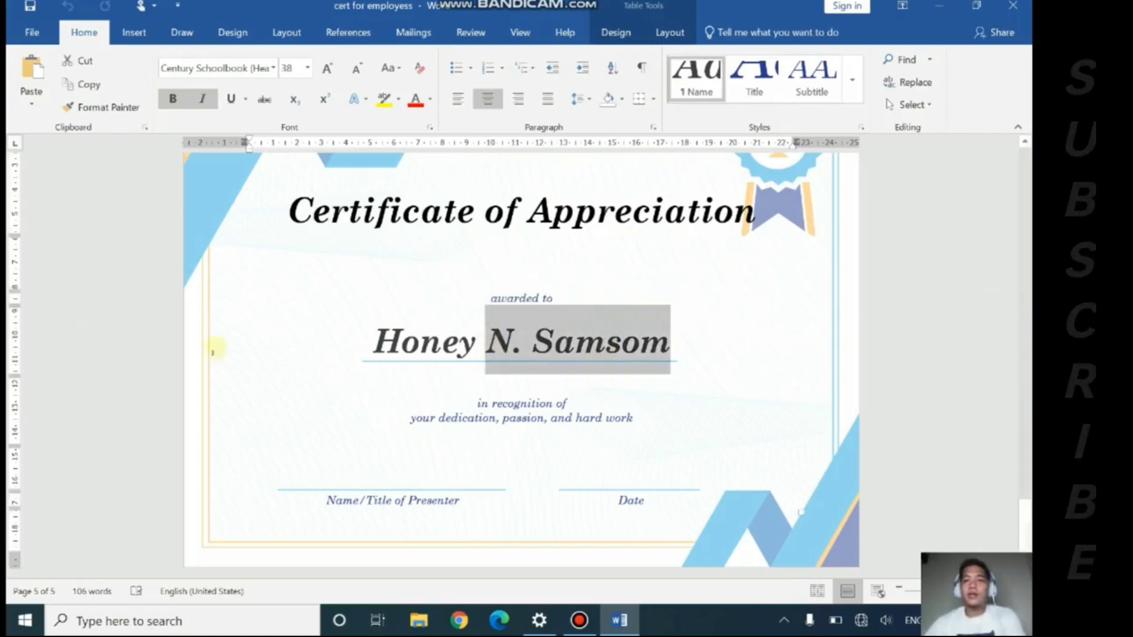
click(740, 357)
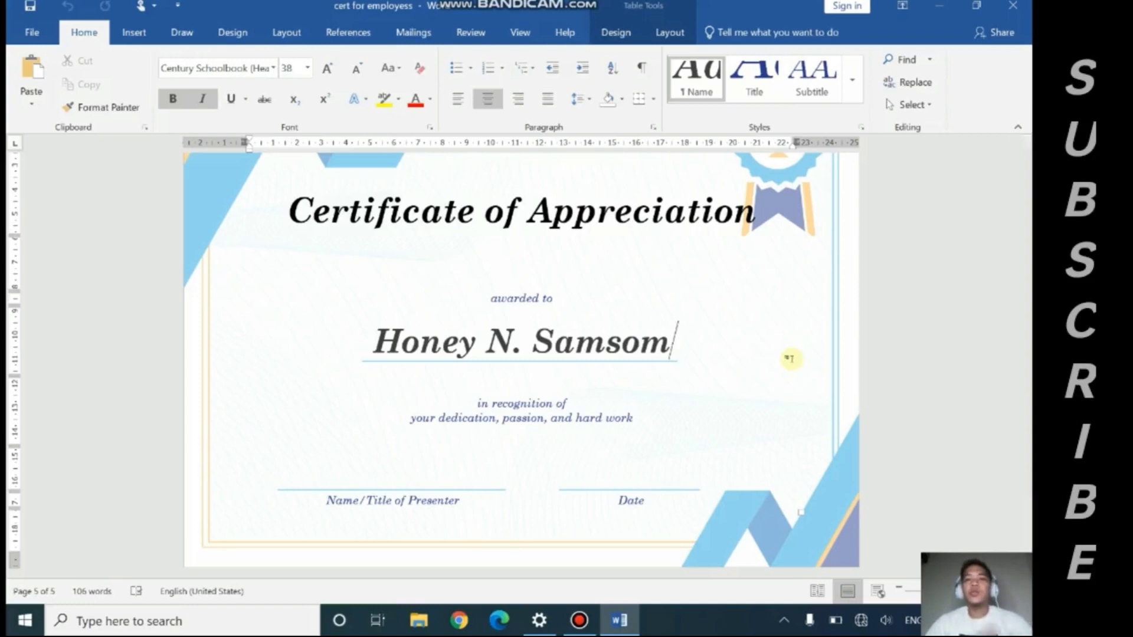
click(1013, 5)
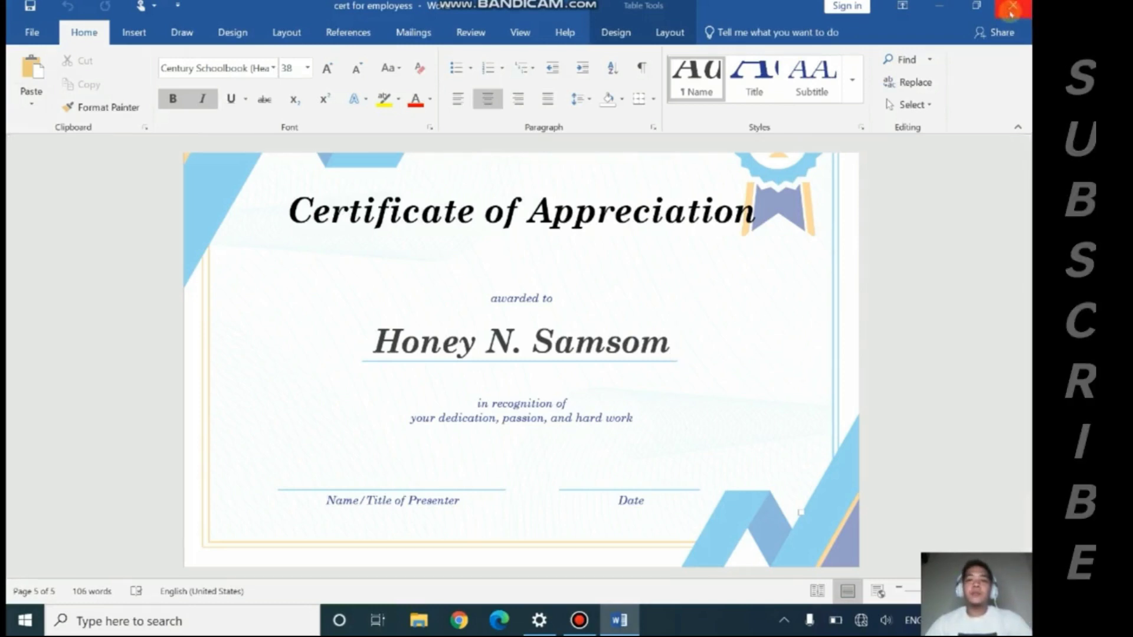